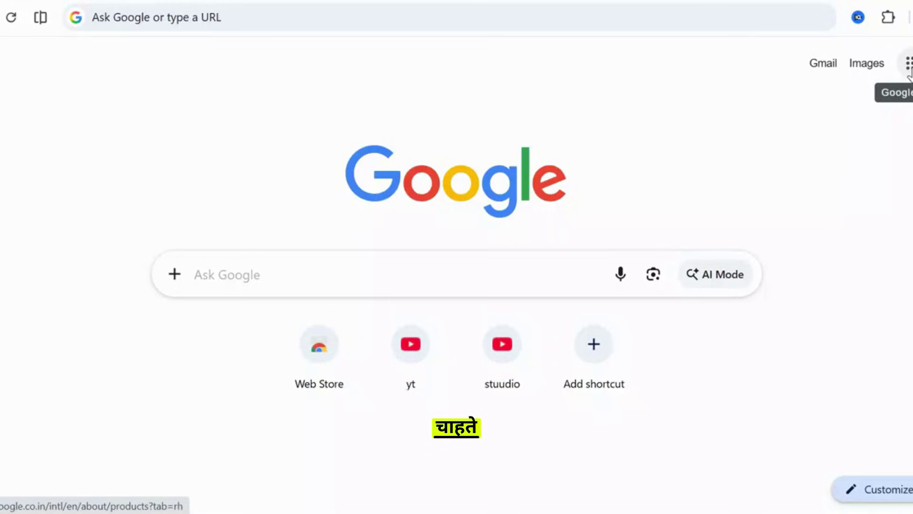
Search Google for "google forms" and open the Google Forms sign-in result
left_click(274, 290)
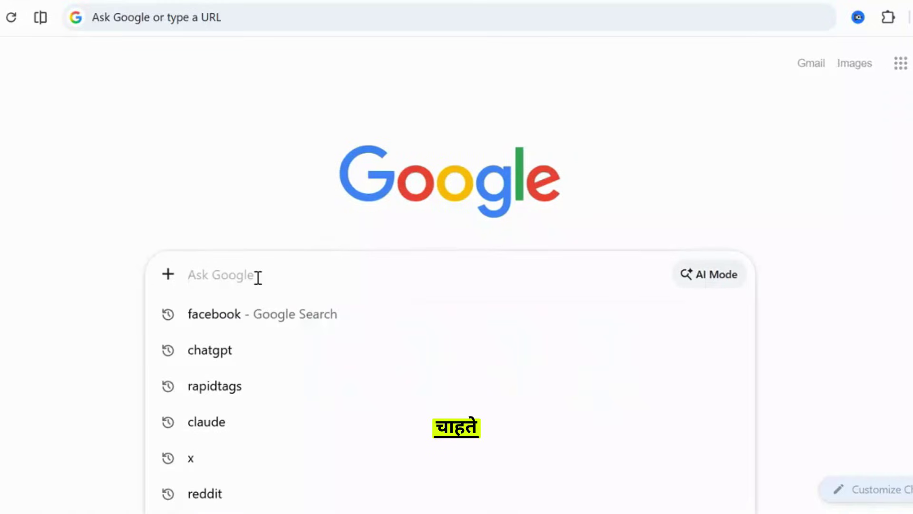
type("google fr")
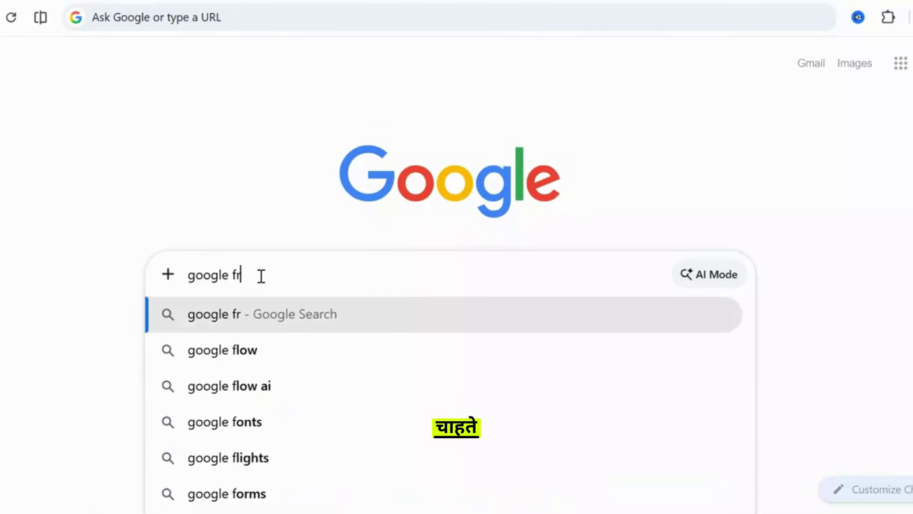
key("BackSpace")
type("orms")
key("Return")
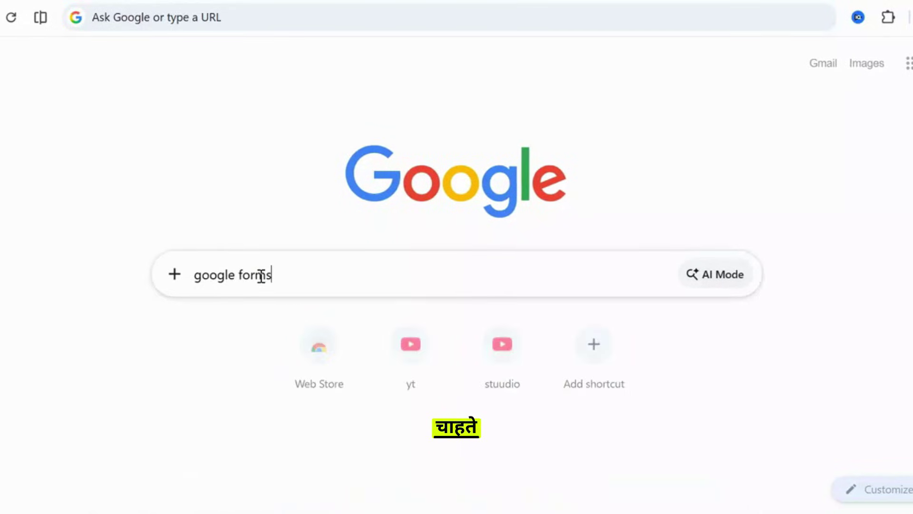
left_click(381, 268)
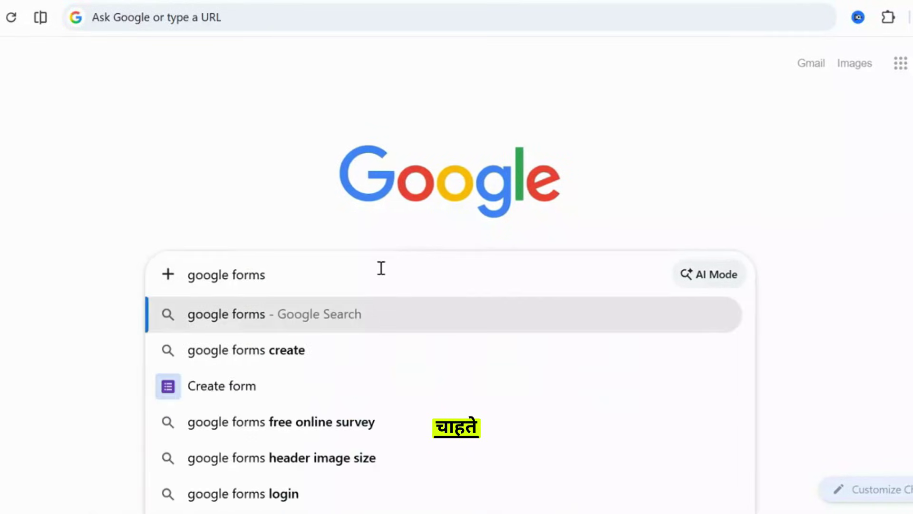
key("Return")
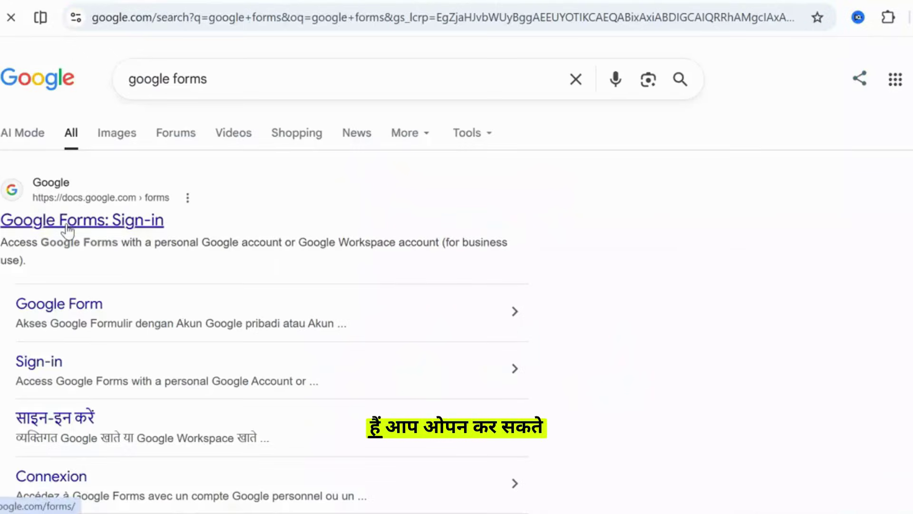
left_click(293, 204)
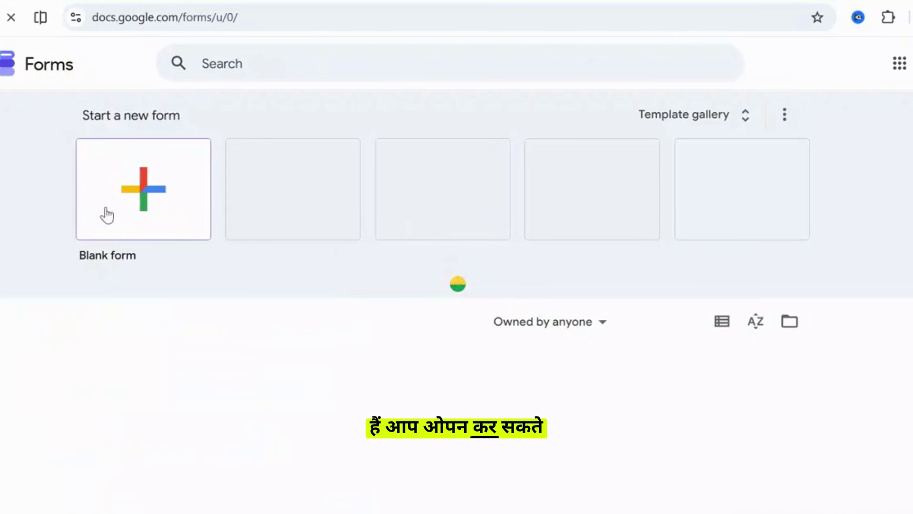
Return to the search results and open Forms from the list of Google apps instead
key("alt+Left")
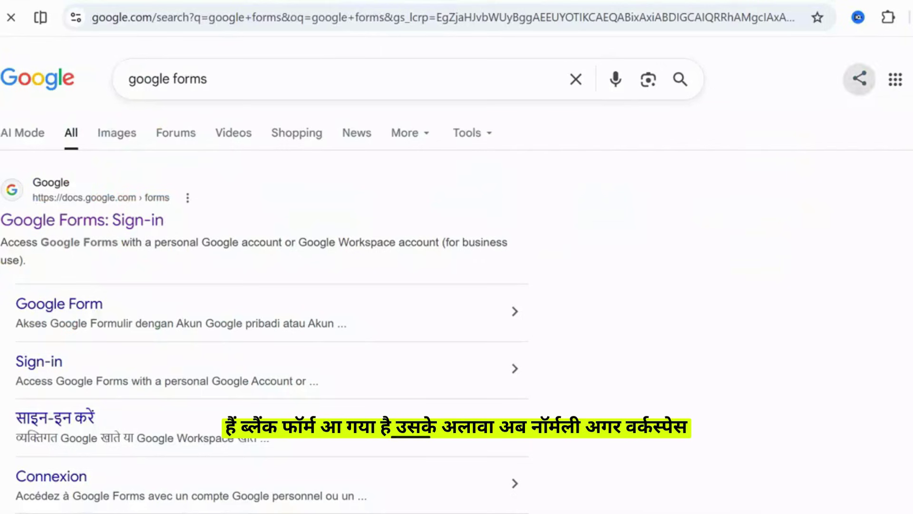
left_click(896, 81)
scroll(808, 276, "down", 6)
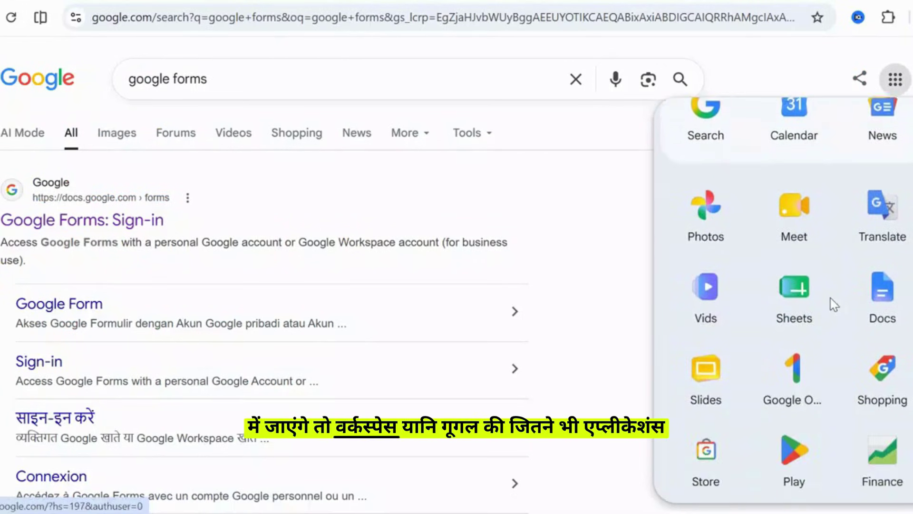
scroll(833, 304, "down", 5)
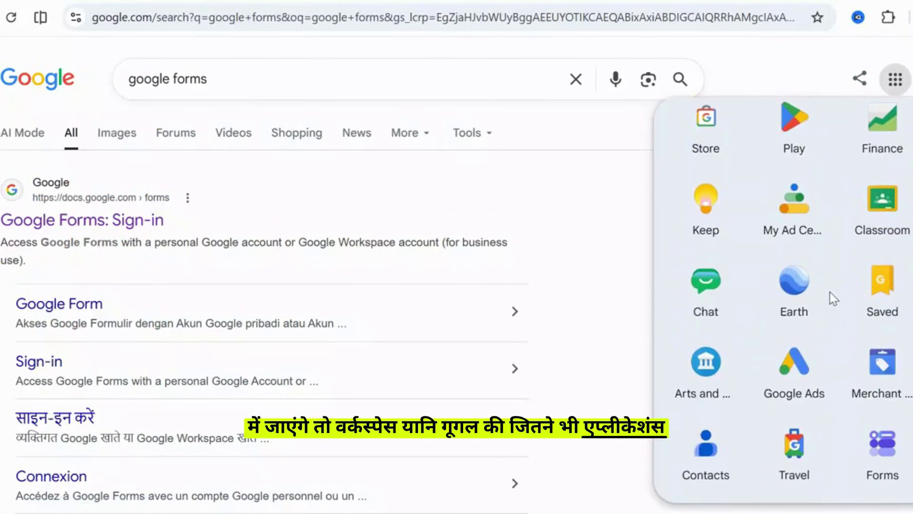
scroll(833, 291, "down", 3)
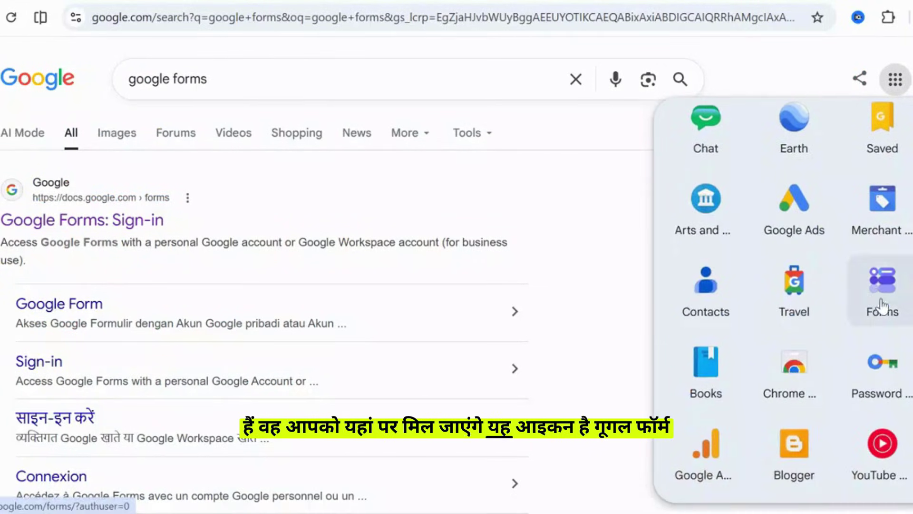
left_click(882, 305)
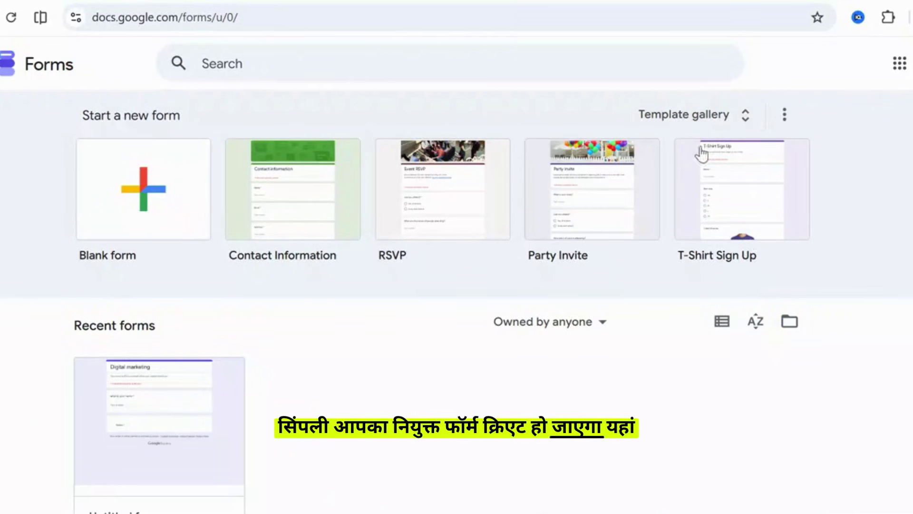
Look through the form templates in the template gallery and create a new blank form
left_click(692, 118)
scroll(638, 251, "down", 2)
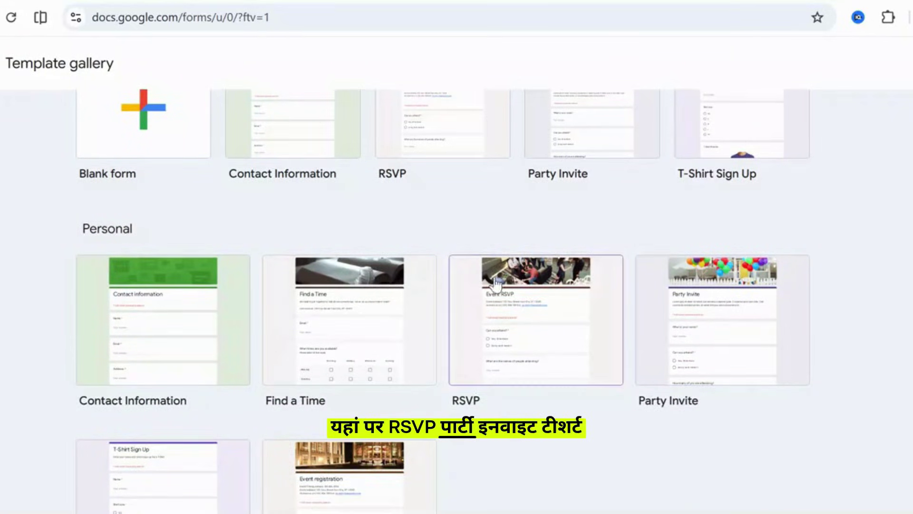
scroll(483, 241, "up", 2)
scroll(122, 360, "down", 2)
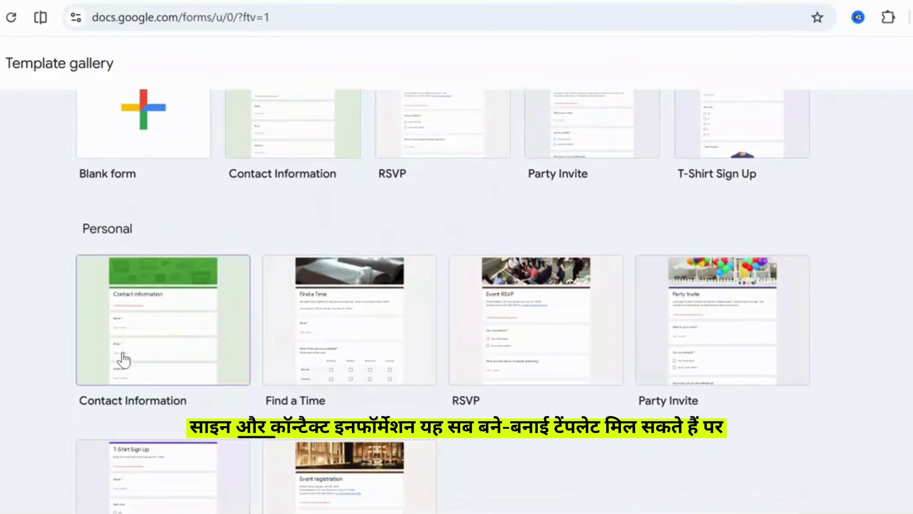
scroll(389, 275, "up", 2)
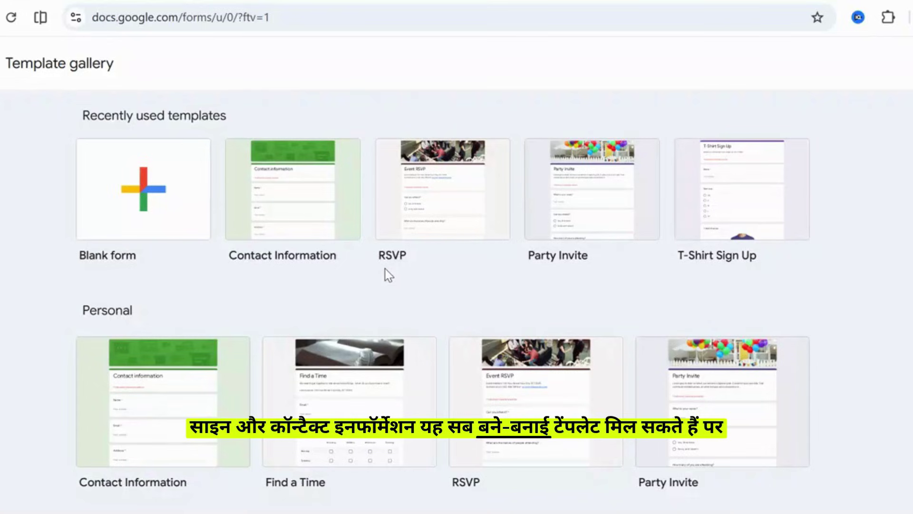
left_click(141, 209)
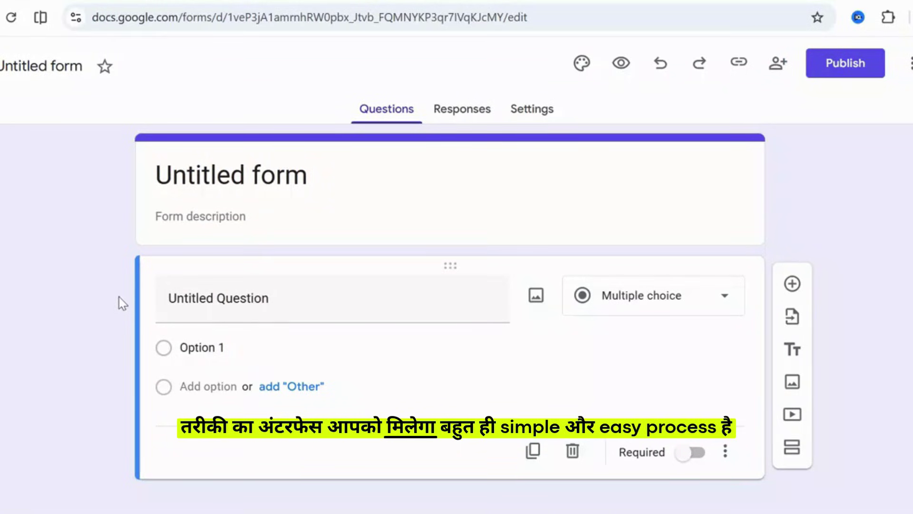
Set the form's title to "Hiring a graphic designer" and give the form file the same name
left_click(257, 170)
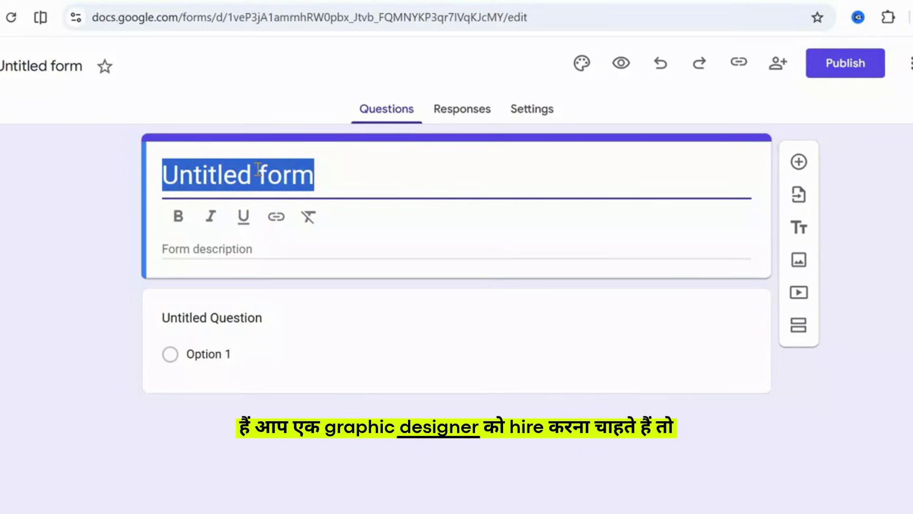
type("h")
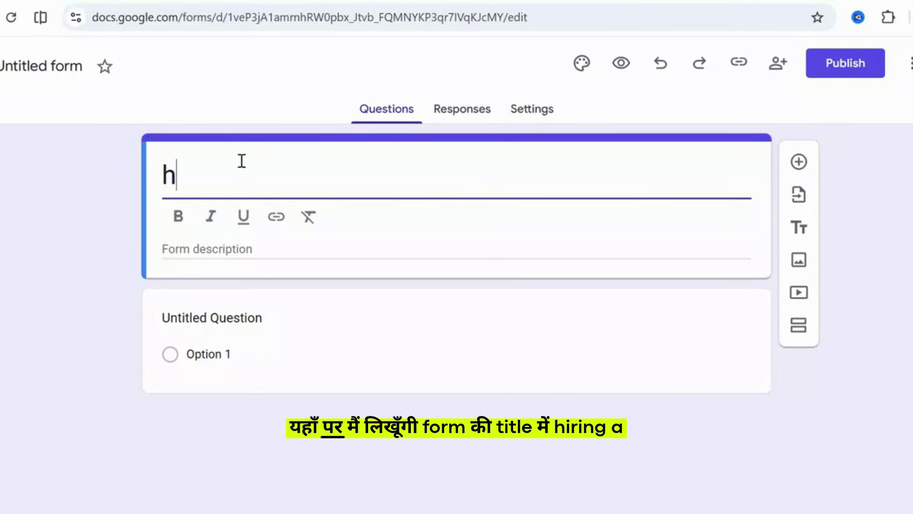
key("BackSpace")
type("Hiring")
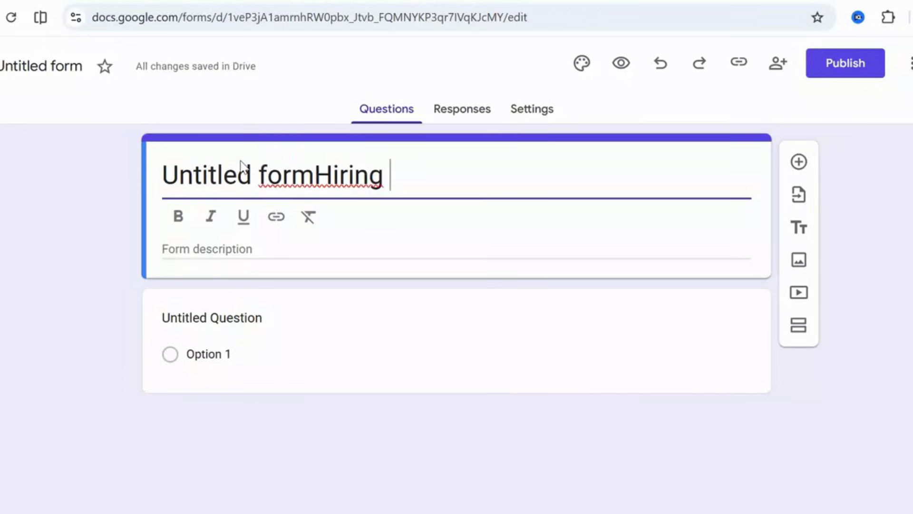
triple_click(198, 181)
type("Hi")
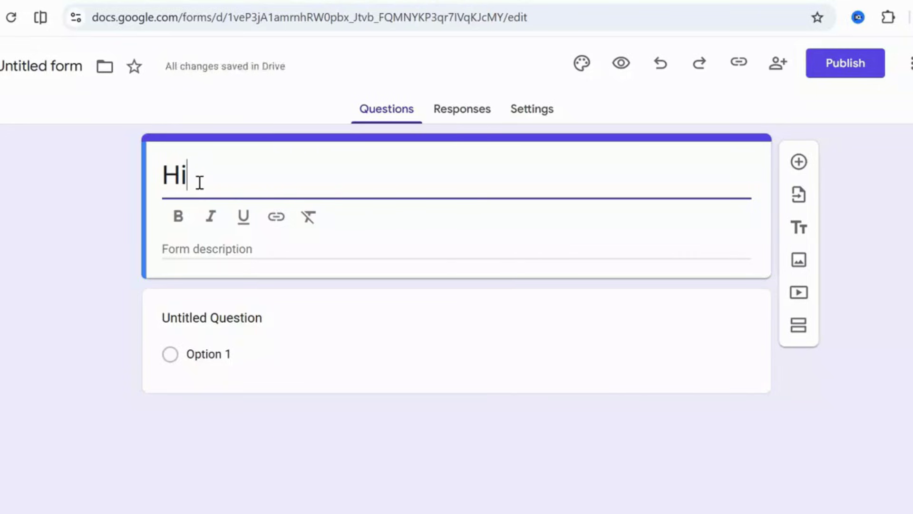
type("ring a grap")
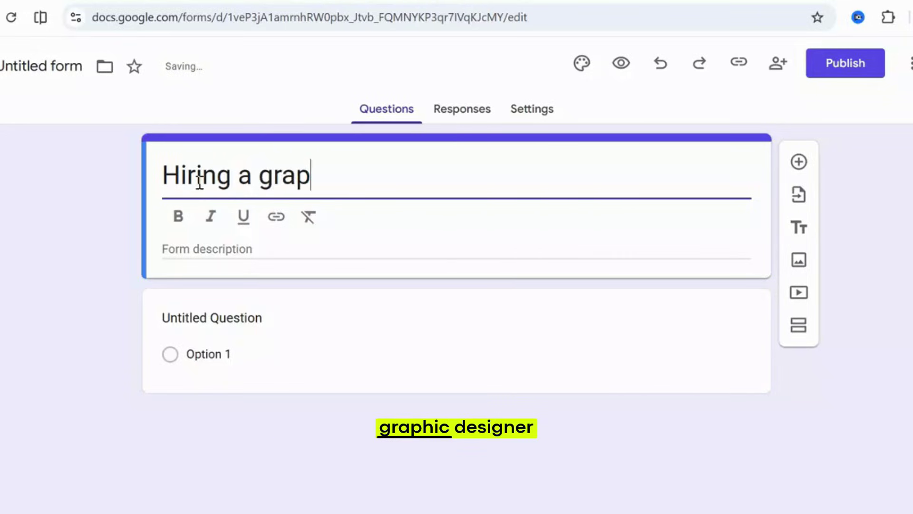
type("hic designer")
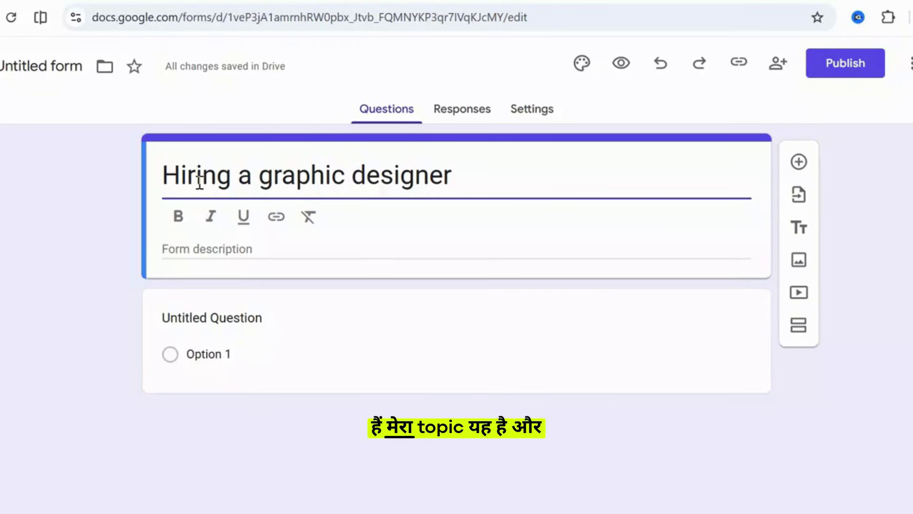
double_click(39, 65)
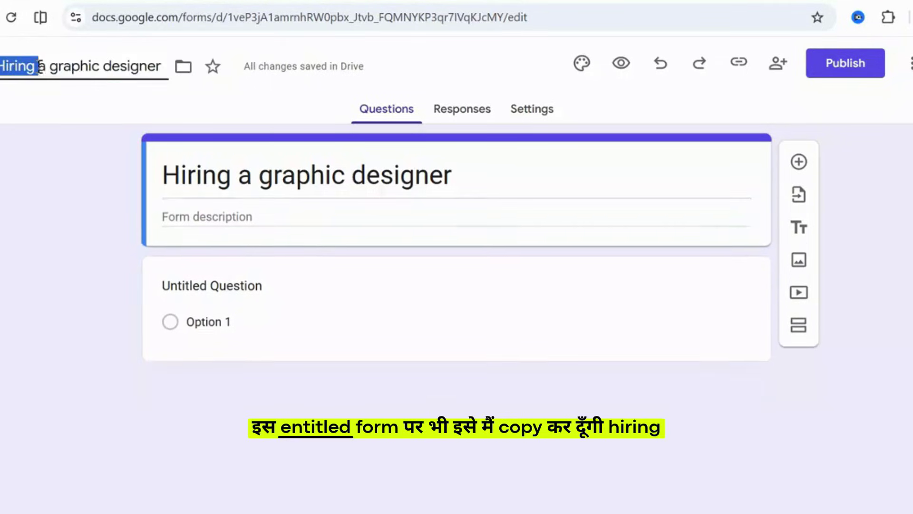
left_click(78, 184)
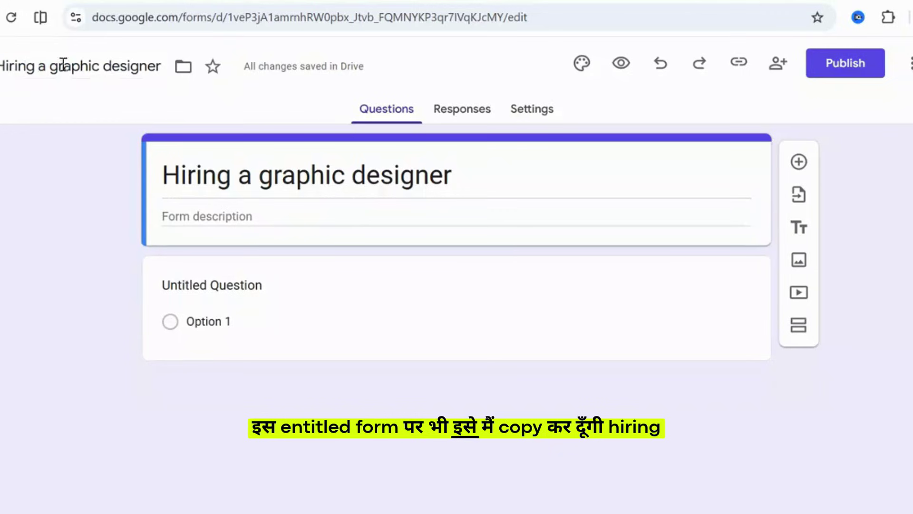
Enter the form description "i want this form to be submitted by all who want to be a part of my company"
triple_click(226, 184)
left_click(218, 253)
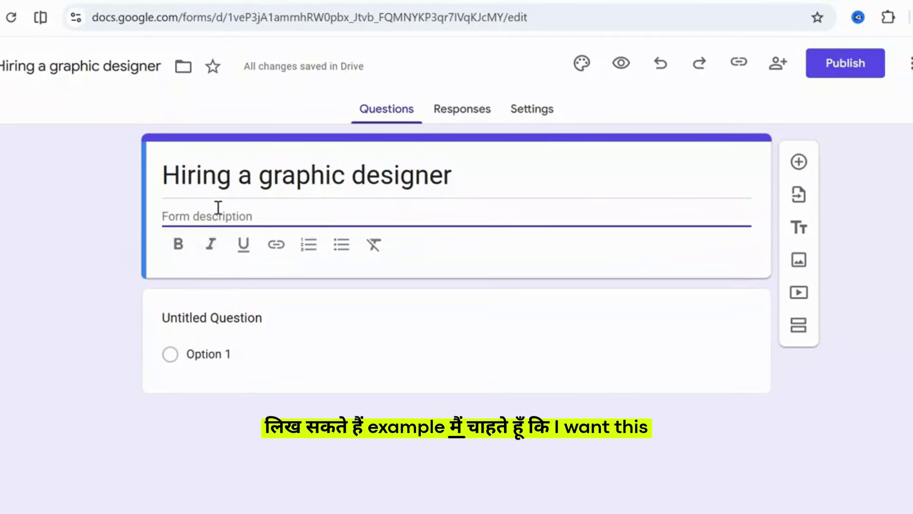
type("i want ")
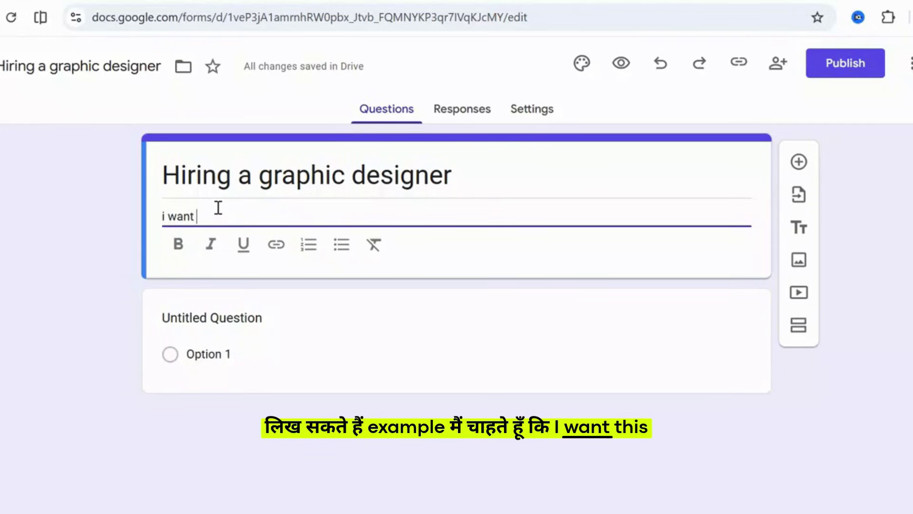
type("this form")
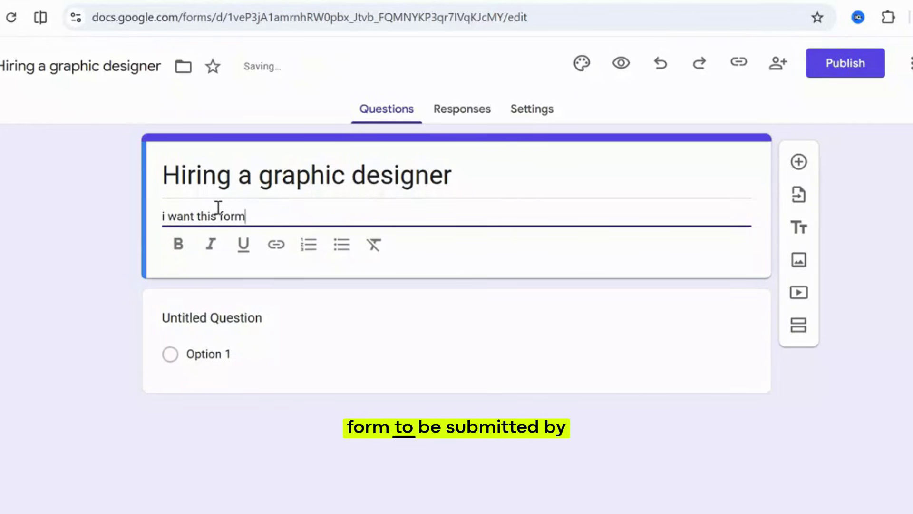
type(" to be submitted by all who want t")
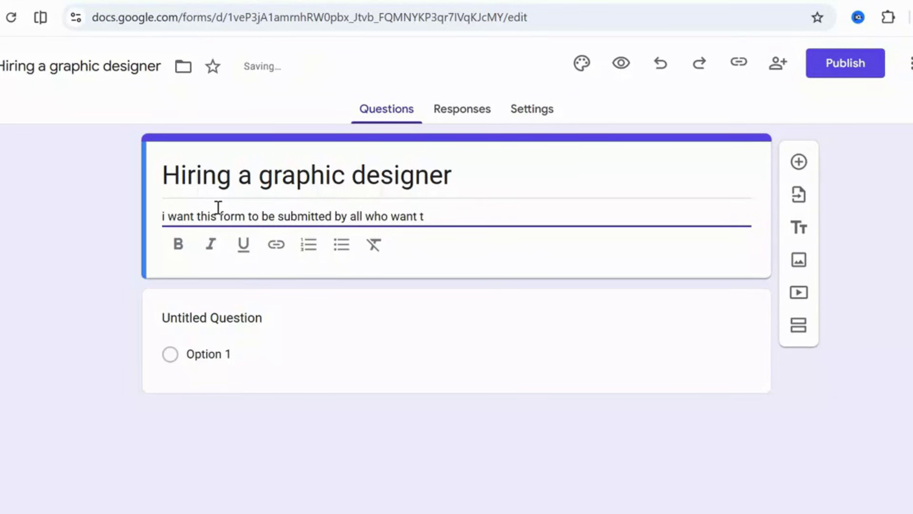
type("o be a par")
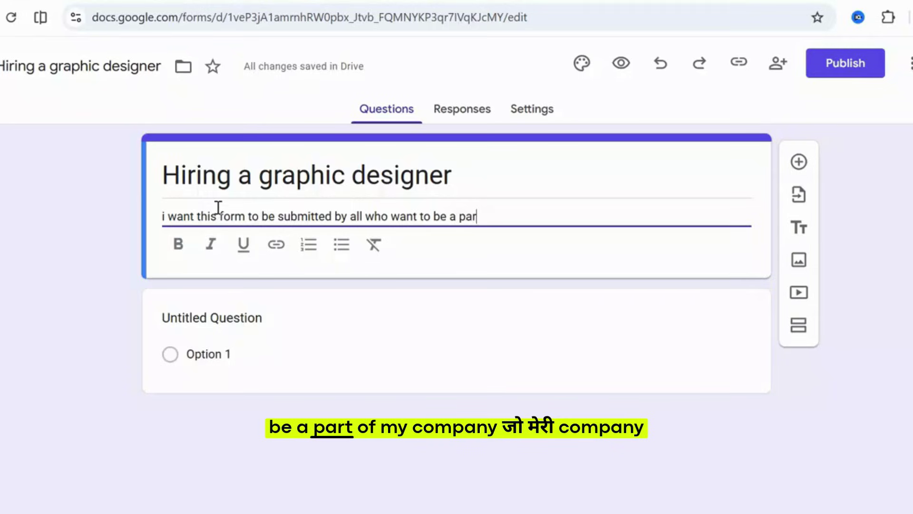
type("tof my company")
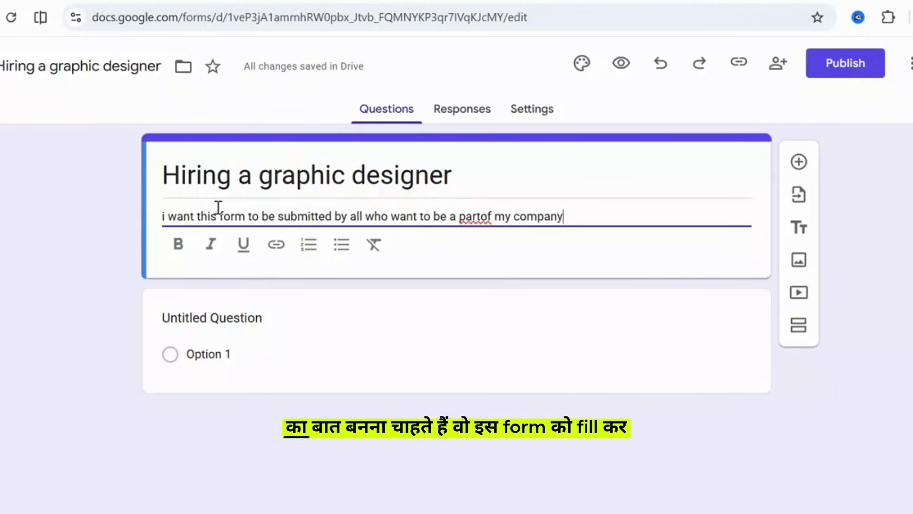
left_click(481, 212)
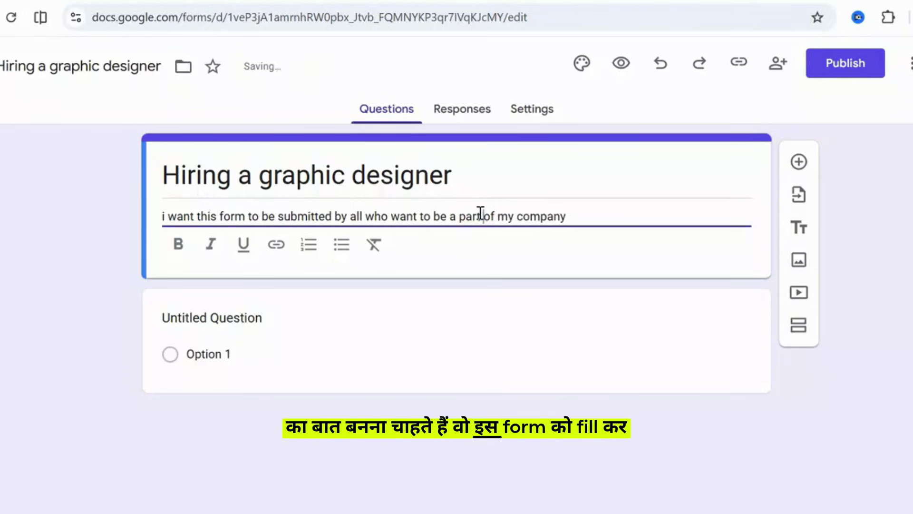
Capitalise the opening "I" of the form description and leave the description field
left_click(170, 213)
key("BackSpace")
key("BackSpace")
type("i")
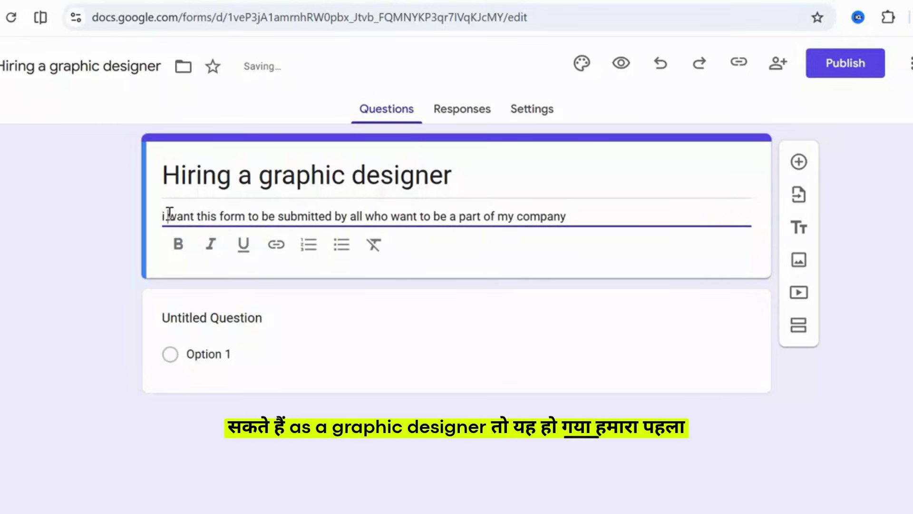
key("BackSpace")
key("BackSpace")
type("I")
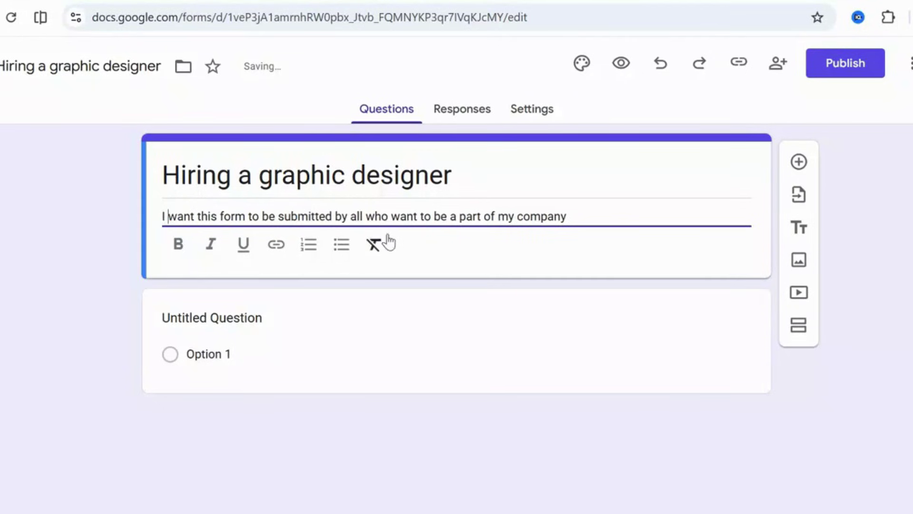
left_click(112, 187)
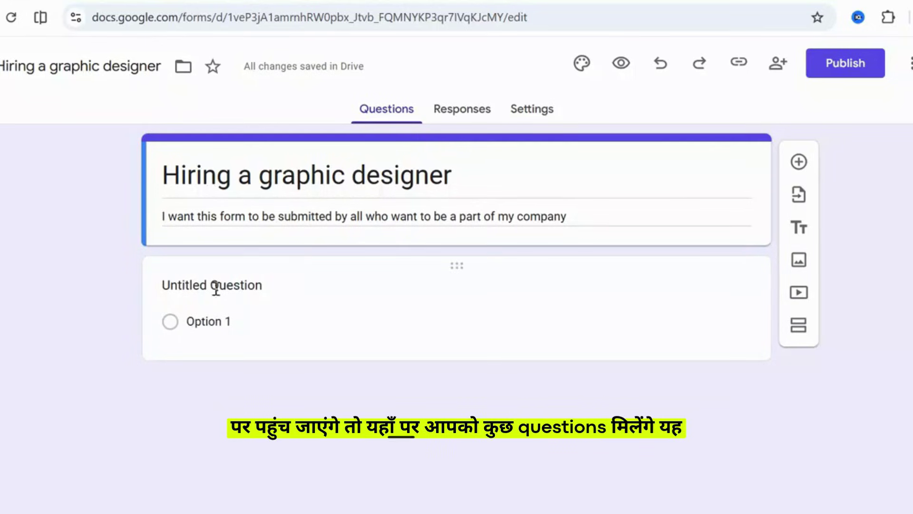
Add a new multiple-choice question directly below the form's title and description
left_click(799, 163)
scroll(721, 326, "down", 4)
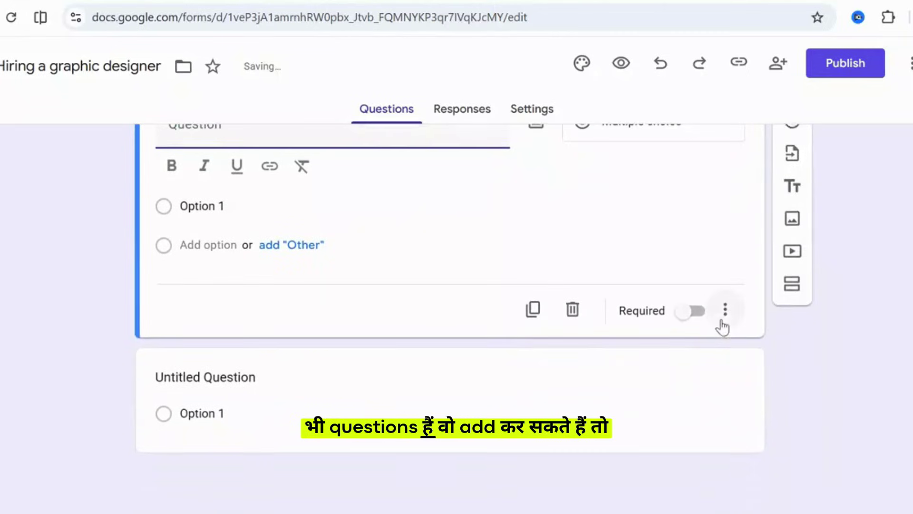
scroll(275, 313, "up", 3)
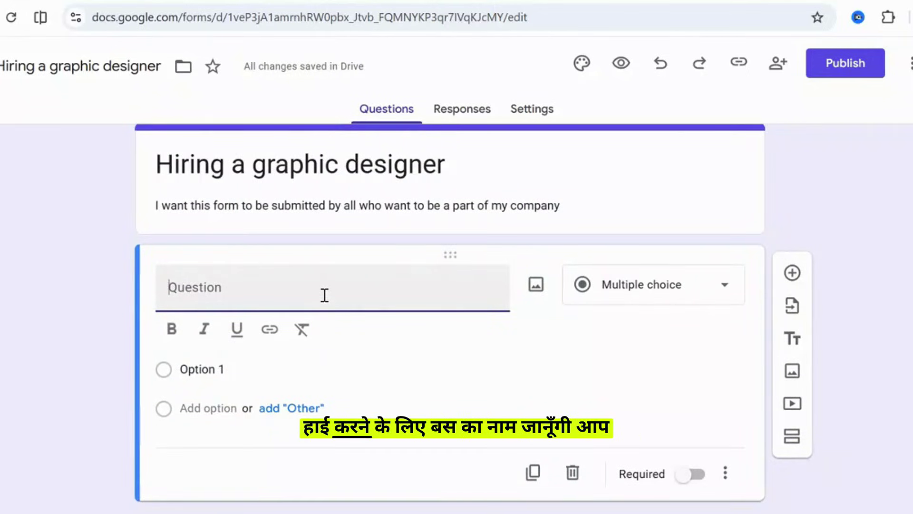
Enter "WHAT IS YOUR NAME?" as the text of the new question
type("WHAT IS ")
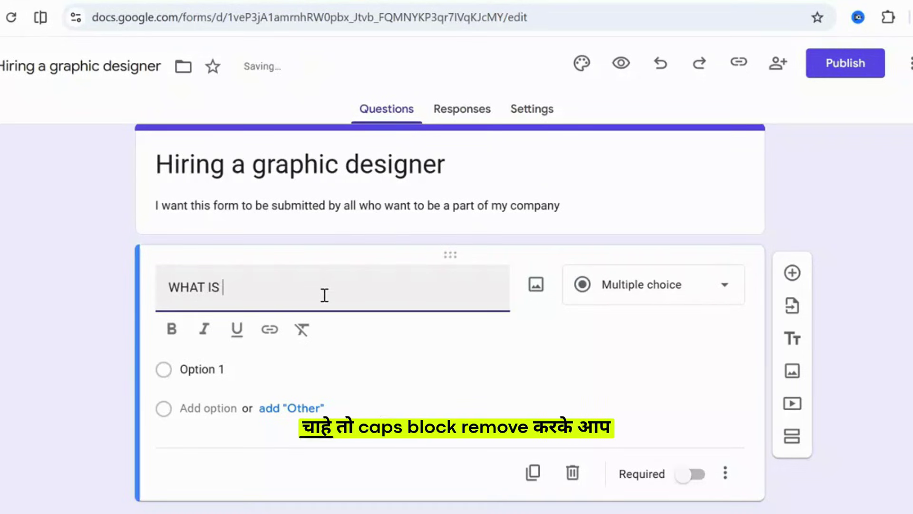
type("YOUR NAM")
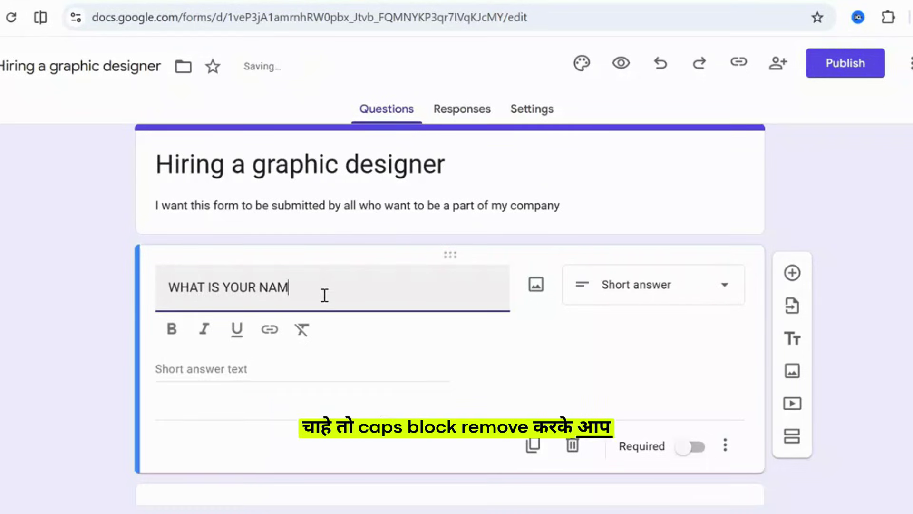
type("?E")
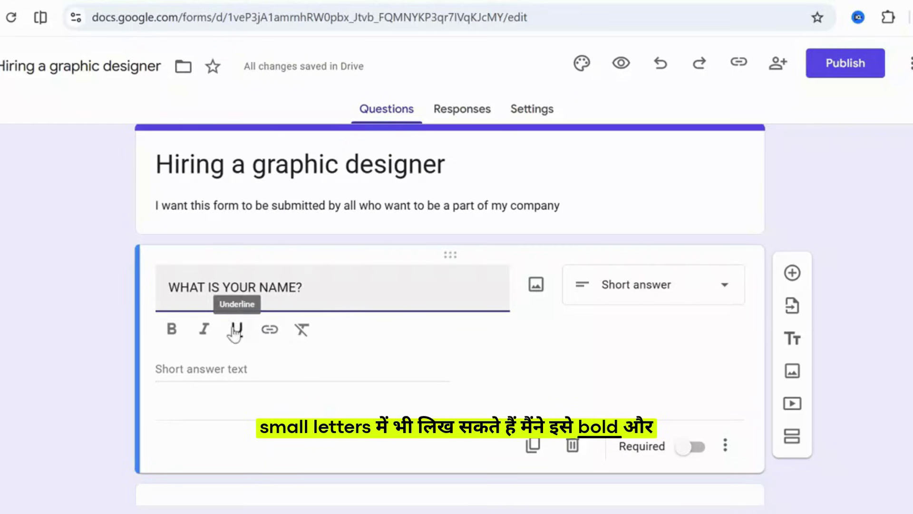
Format the text of the name question in bold, trying italic and underline on it and removing both again
triple_click(210, 284)
left_click(173, 329)
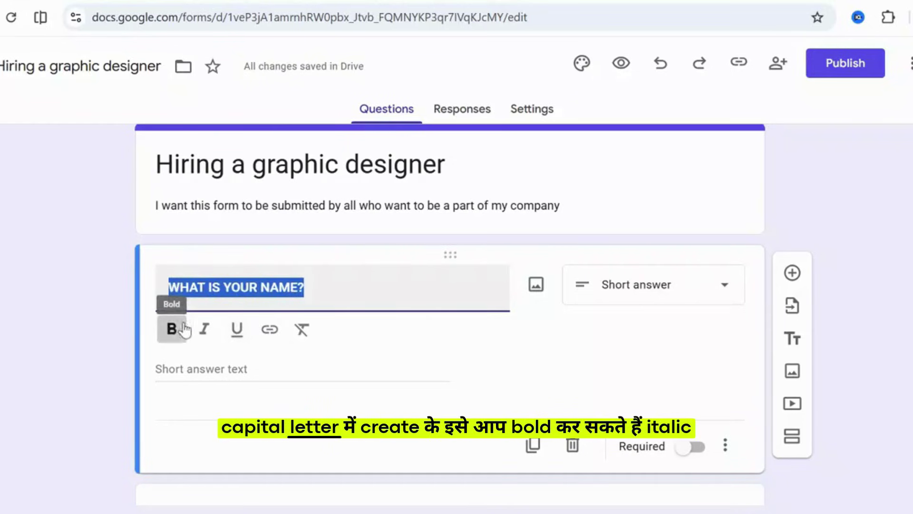
left_click(205, 339)
left_click(237, 336)
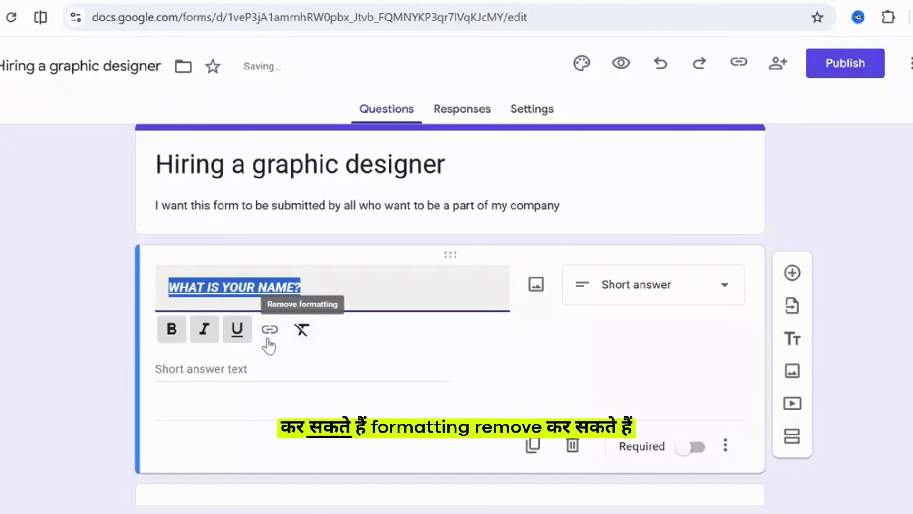
left_click(237, 330)
left_click(205, 329)
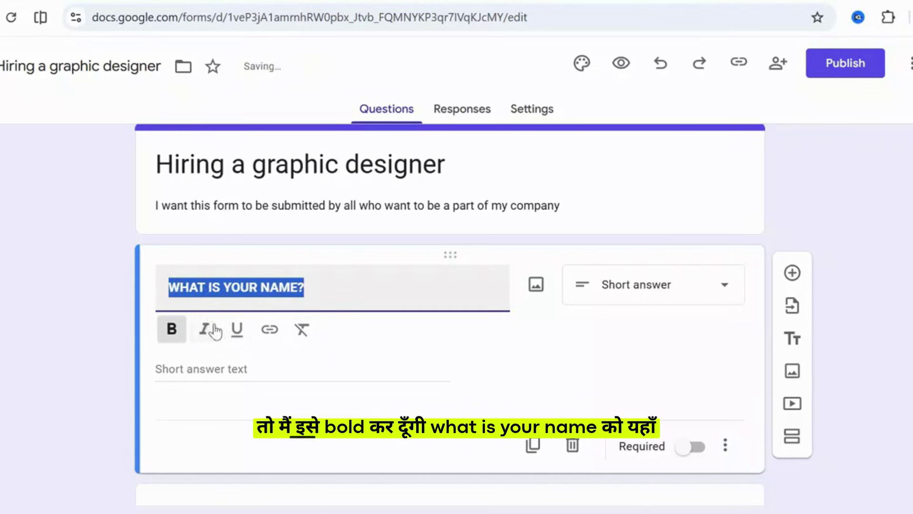
left_click(258, 360)
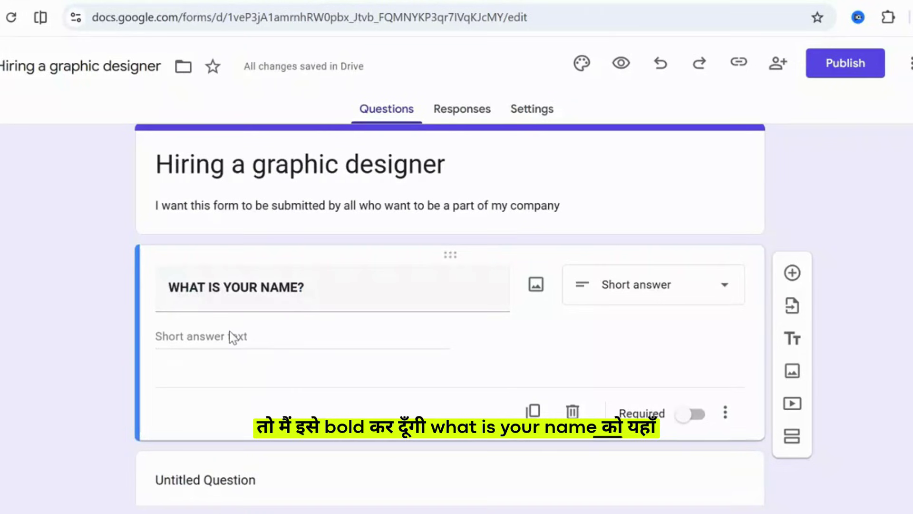
Keep "Short answer" as the name question's answer type and make the question required
left_click(614, 299)
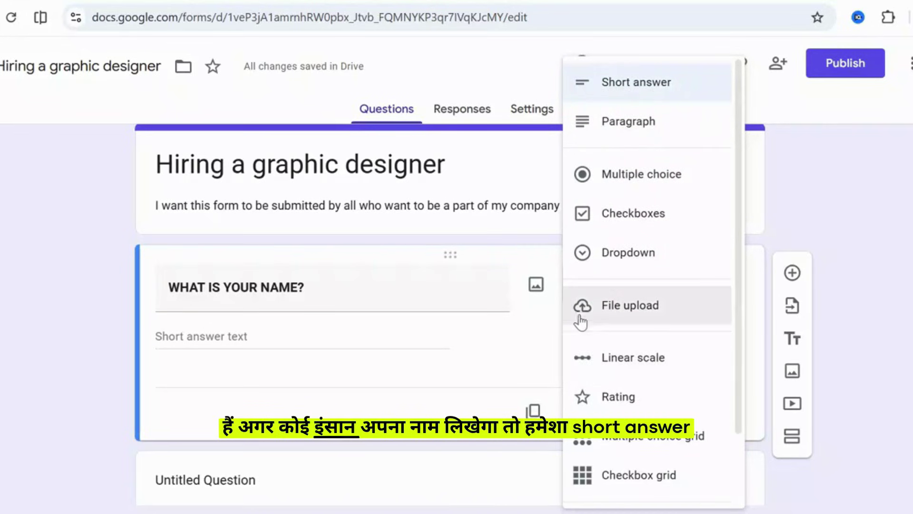
left_click(617, 86)
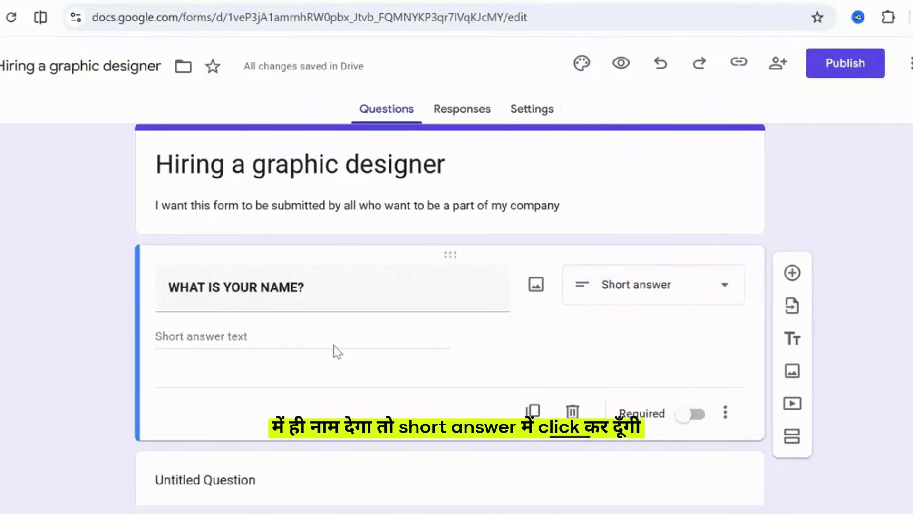
scroll(491, 351, "down", 2)
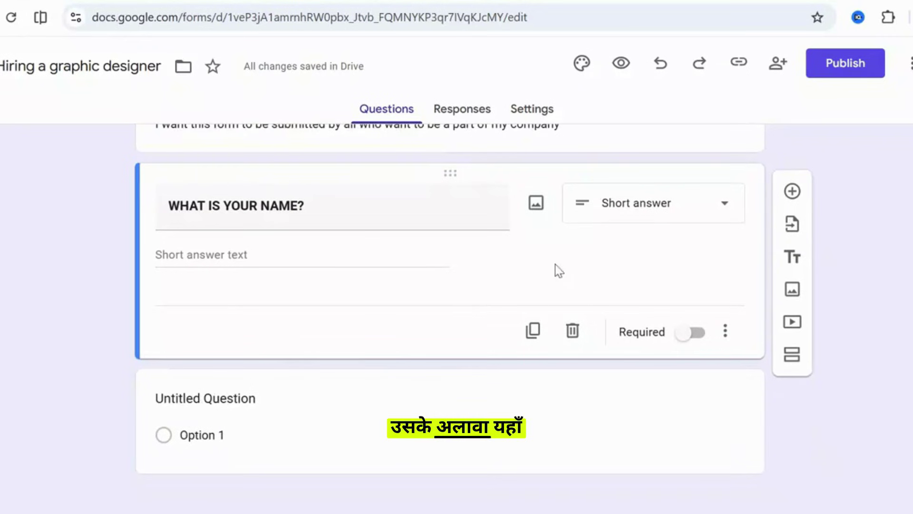
left_click(693, 333)
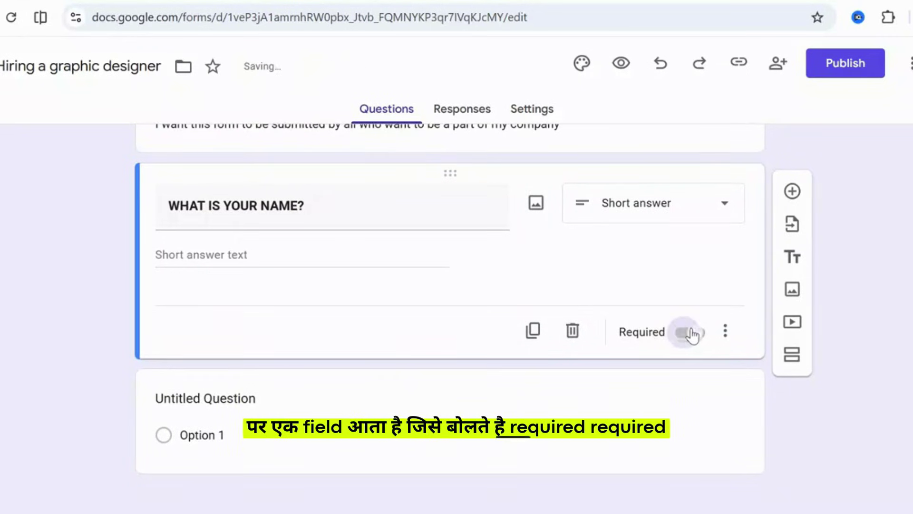
left_click(723, 332)
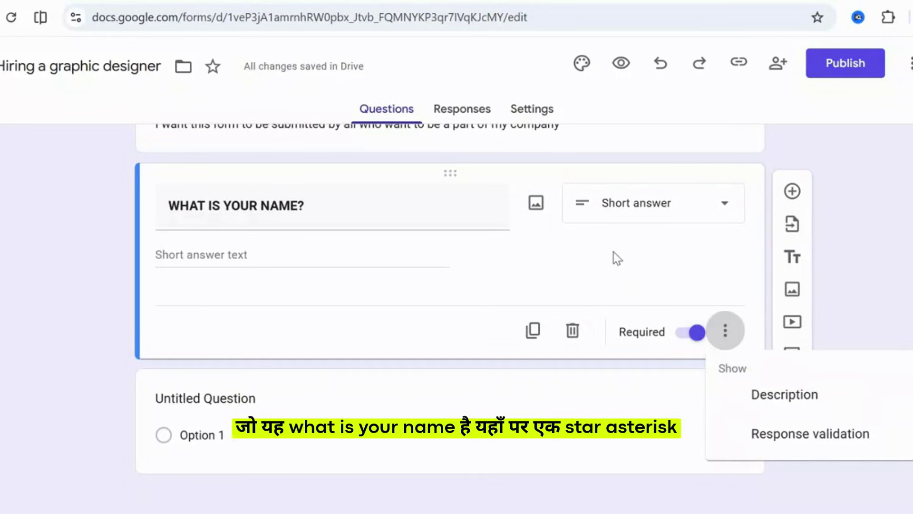
left_click(618, 266)
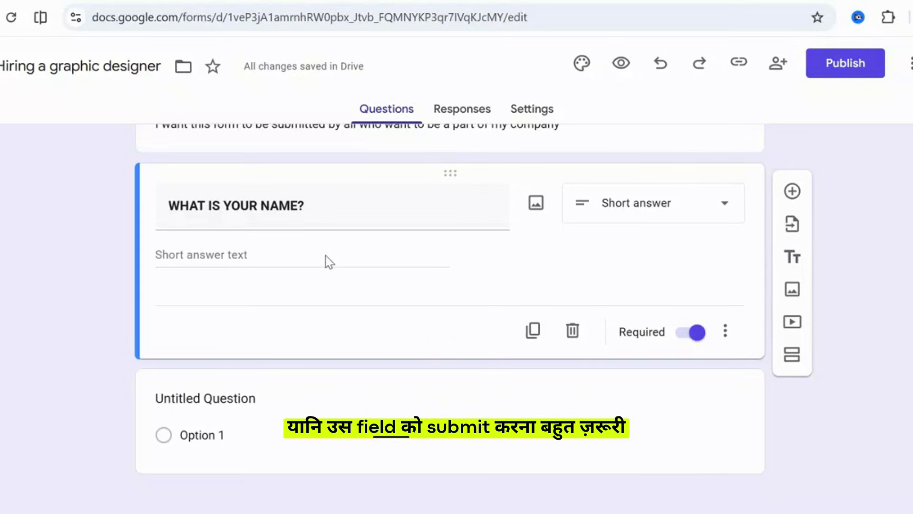
left_click(306, 213)
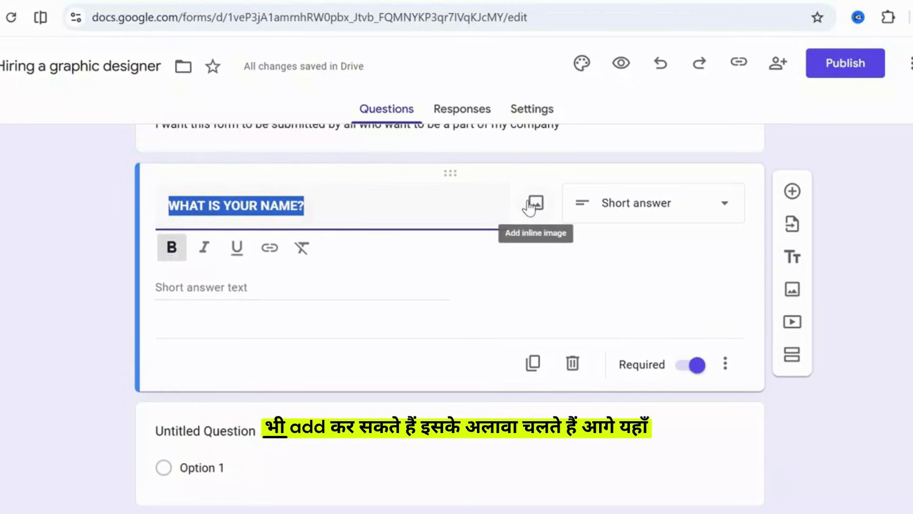
left_click(621, 246)
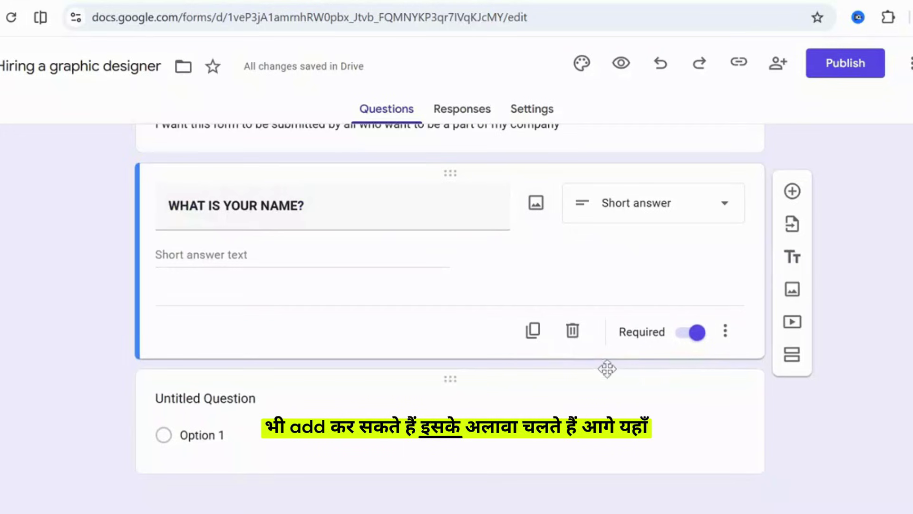
Add a question directly below the name question with the text "WHAT IS YOUR QUALIFICATION"
scroll(607, 369, "down", 1)
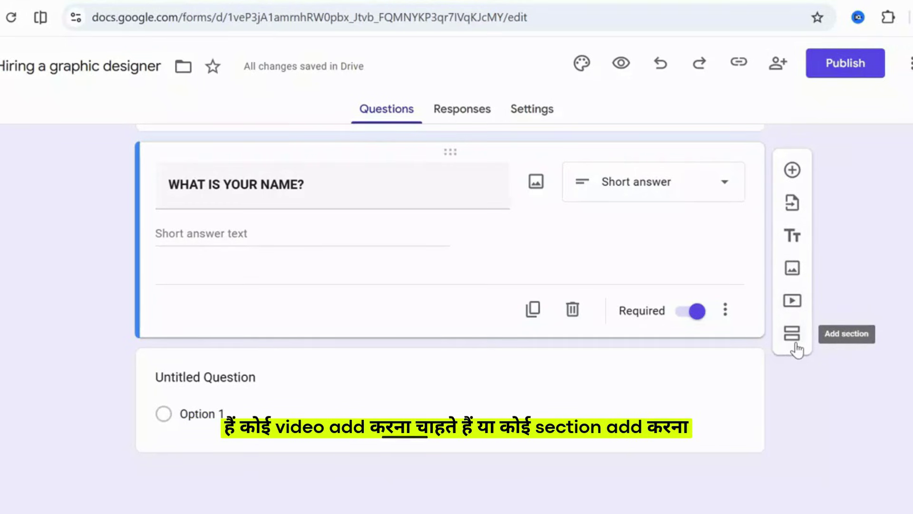
left_click(793, 173)
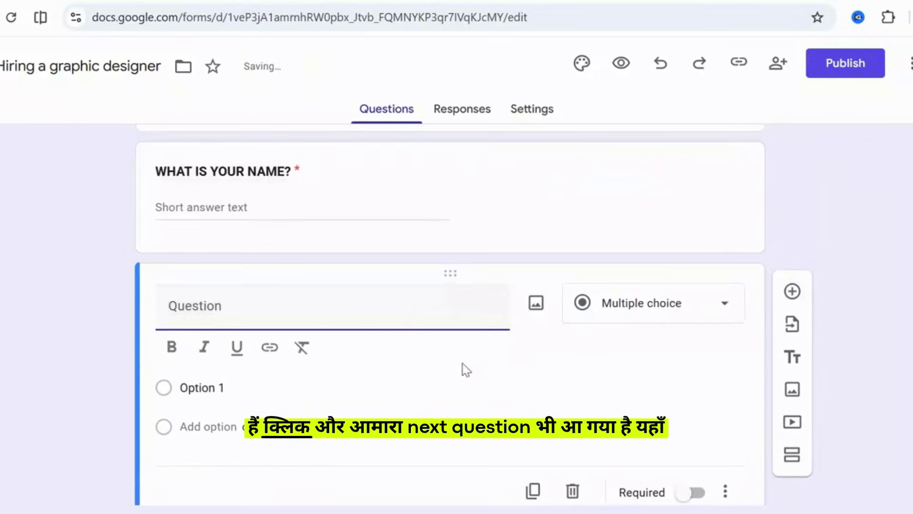
type("W")
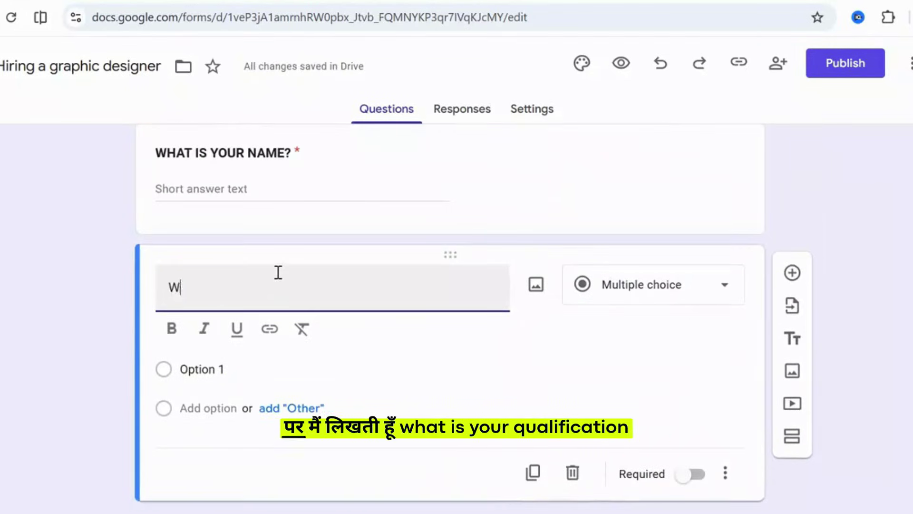
type("HAT IS YOU")
key("BackSpace")
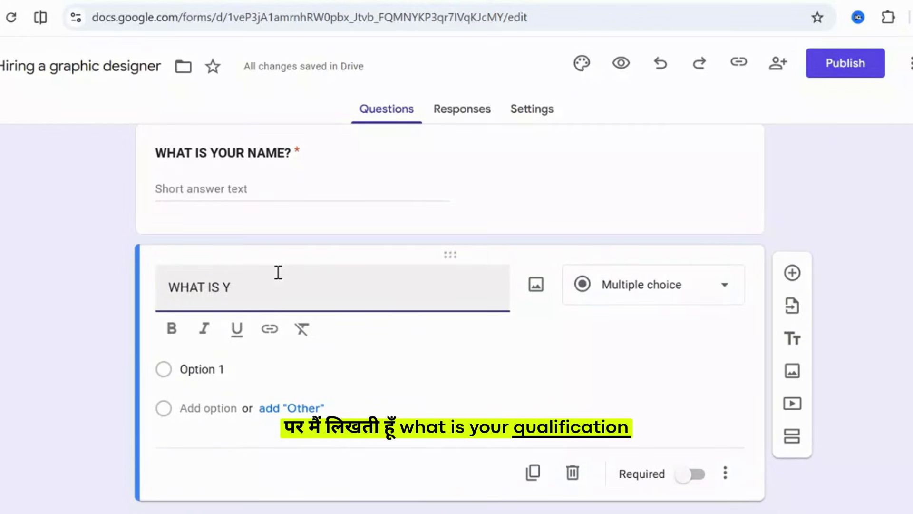
type("OUR QAULIFI")
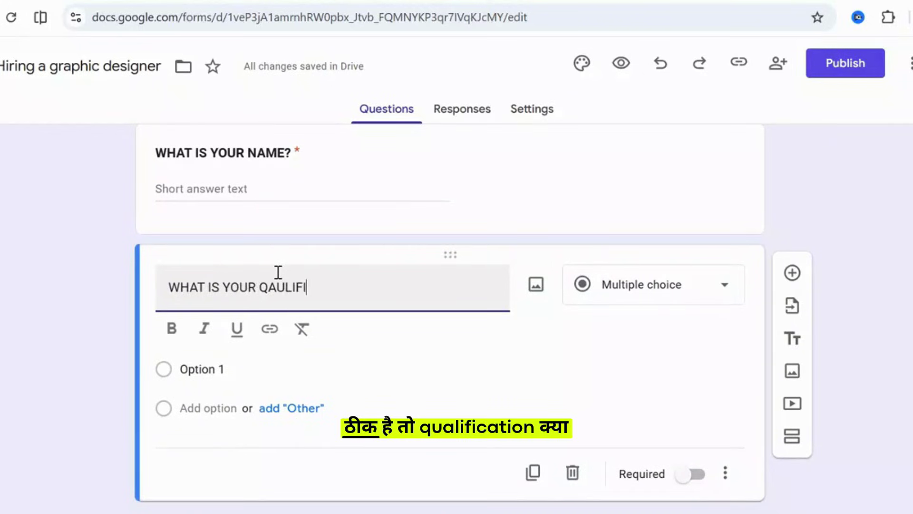
type("ION")
double_click(279, 285)
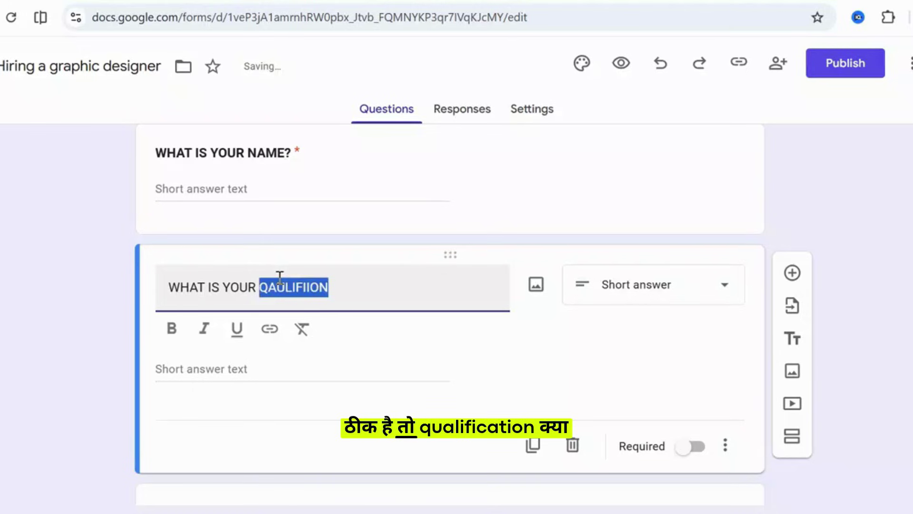
triple_click(279, 286)
double_click(279, 285)
type("QUALI")
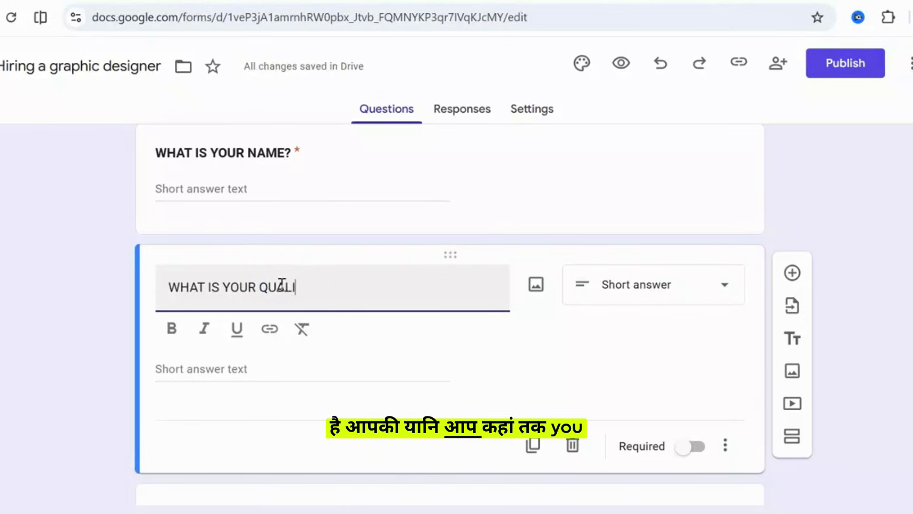
type("FICATION")
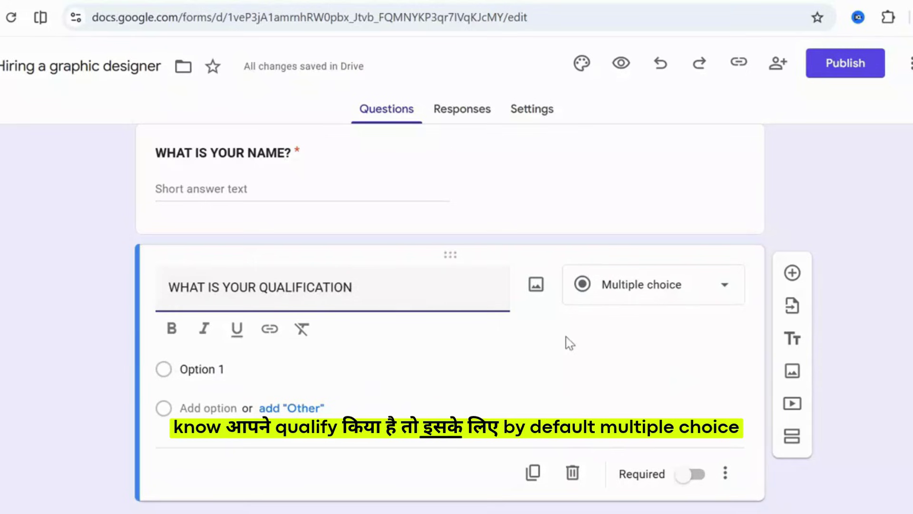
Keep the qualification question as multiple choice and give it the options "1OTH PASS", "12TH PASS", "GRADUATE" and "MASTERS"
left_click(662, 293)
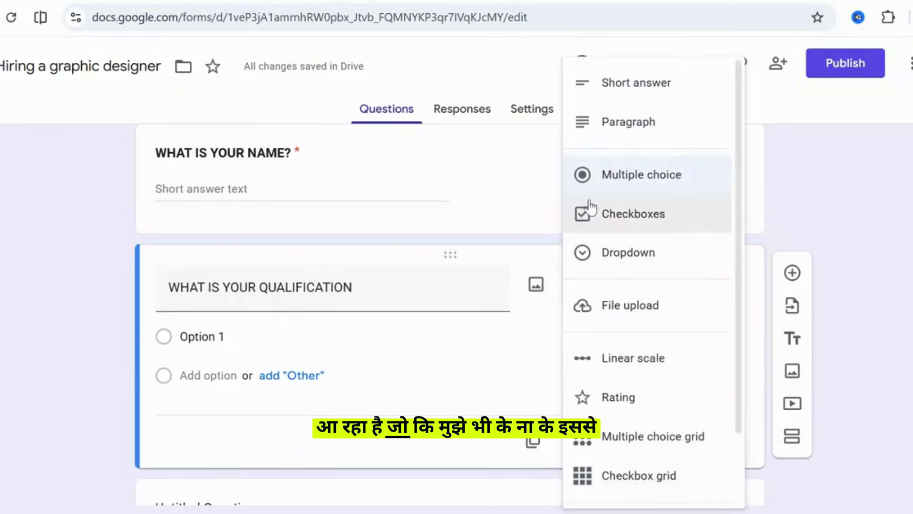
left_click(605, 177)
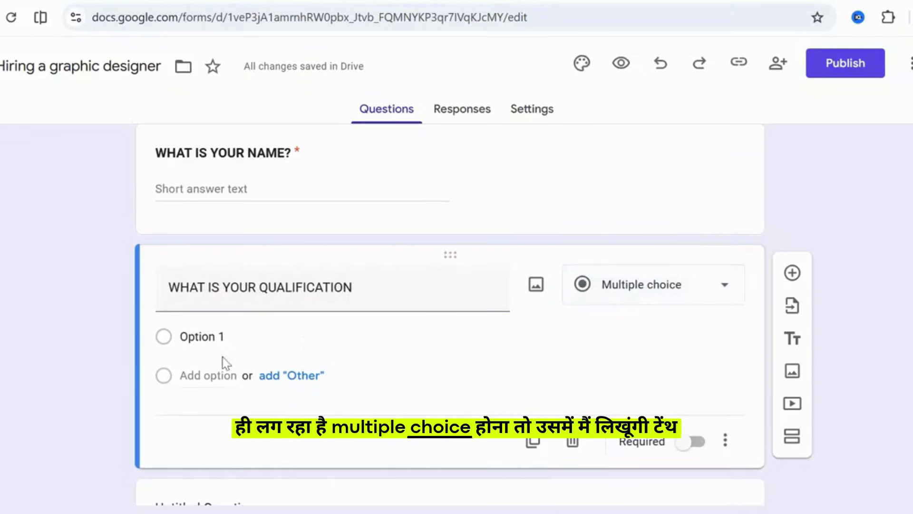
left_click(215, 338)
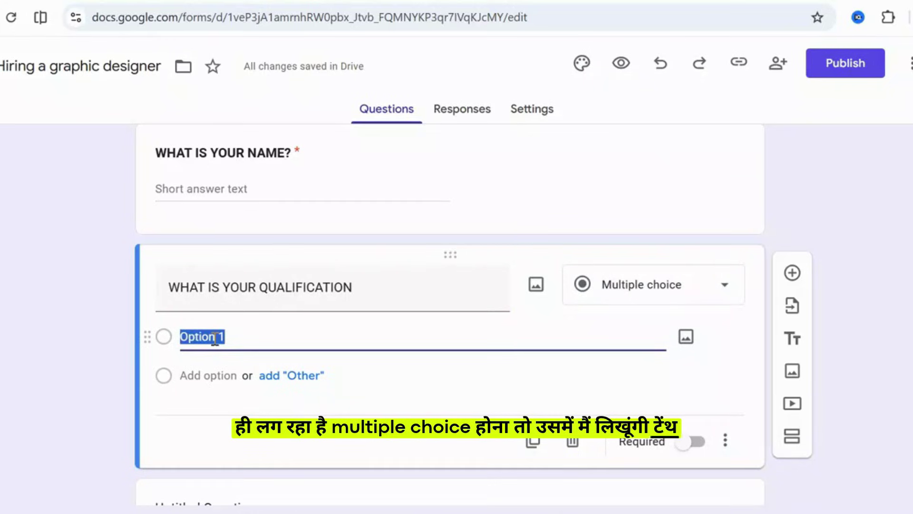
type("10TH PASS")
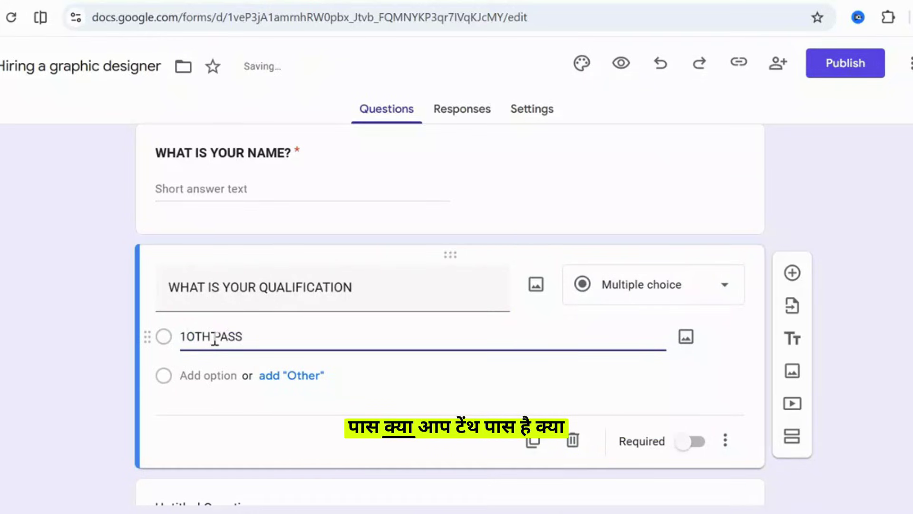
left_click(195, 375)
type("12TH PASS")
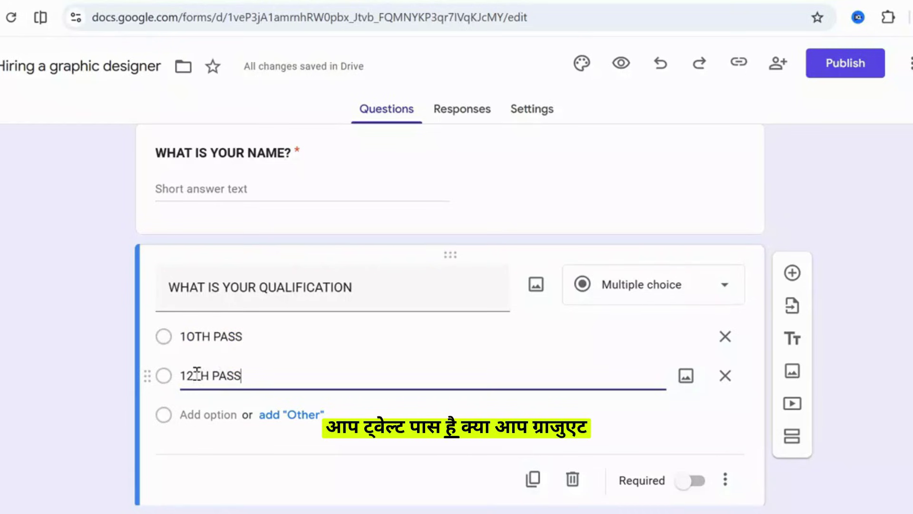
left_click(195, 414)
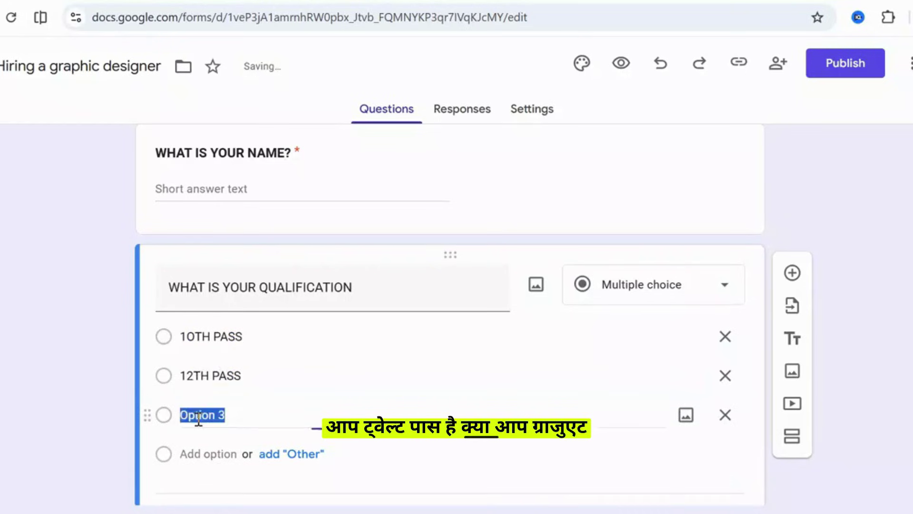
type("GRADUATE")
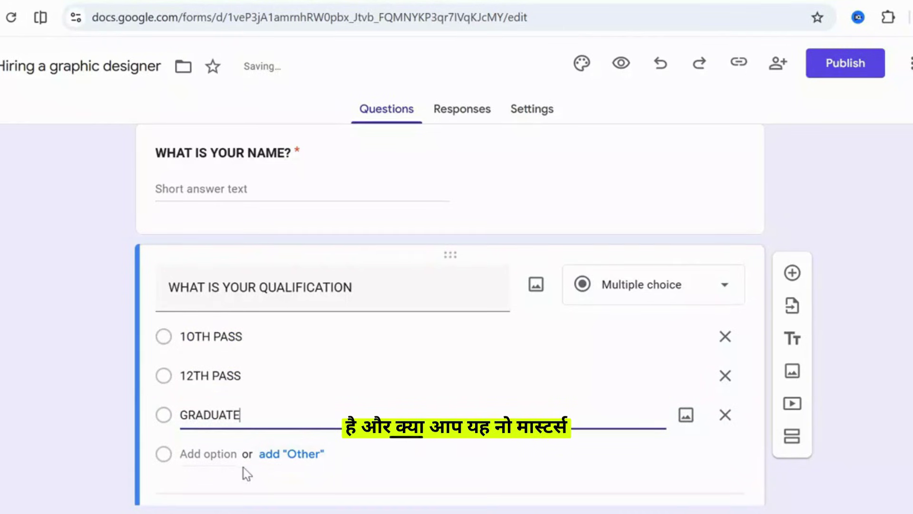
left_click(219, 456)
type("MASTERS")
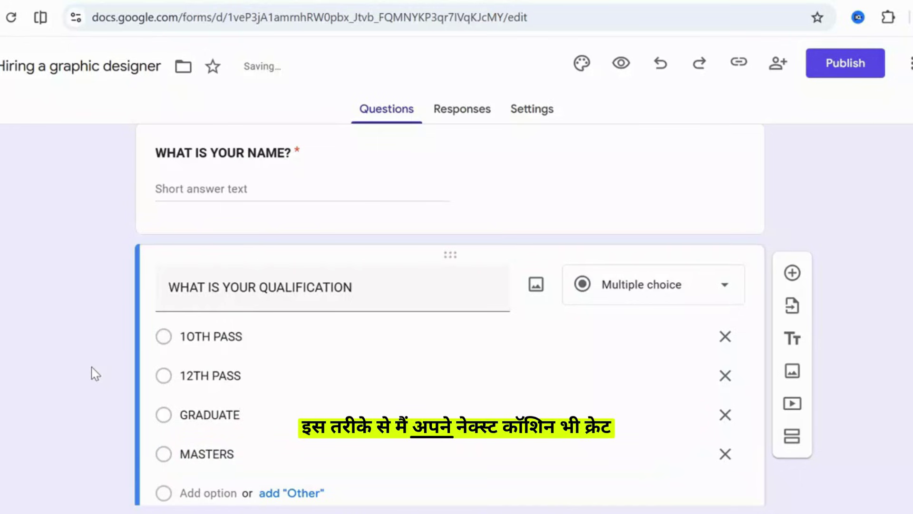
Add a question below the qualification question with the text "WHAT IS YOUR EXPERIENCE?" and set its answer type to Paragraph
scroll(95, 373, "down", 5)
left_click(235, 375)
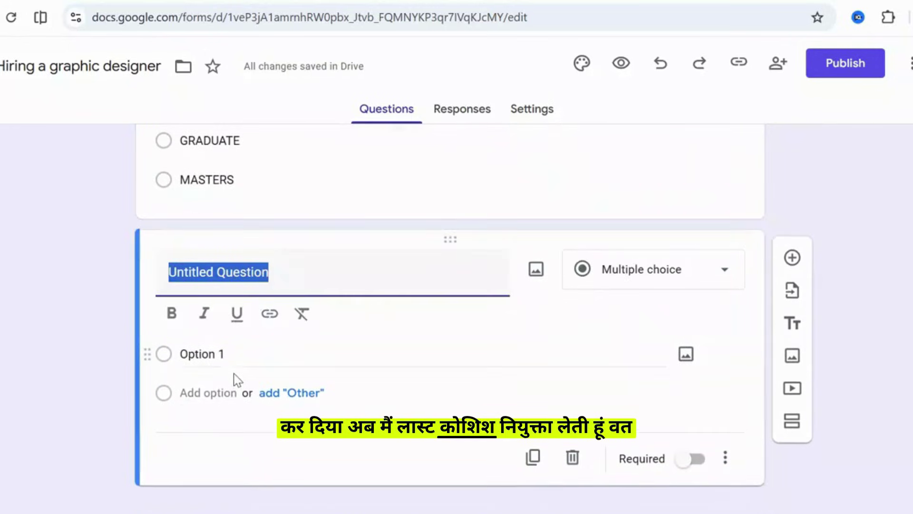
type("WHAT")
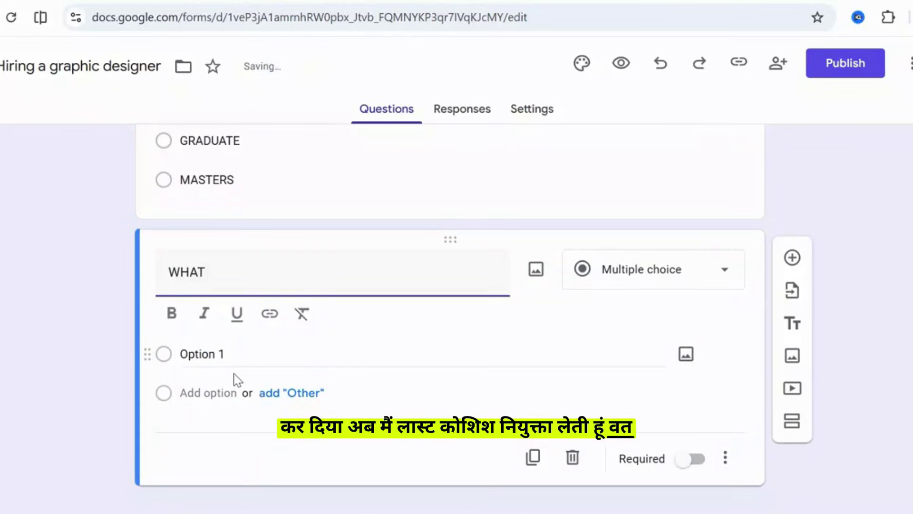
type(" IS Y")
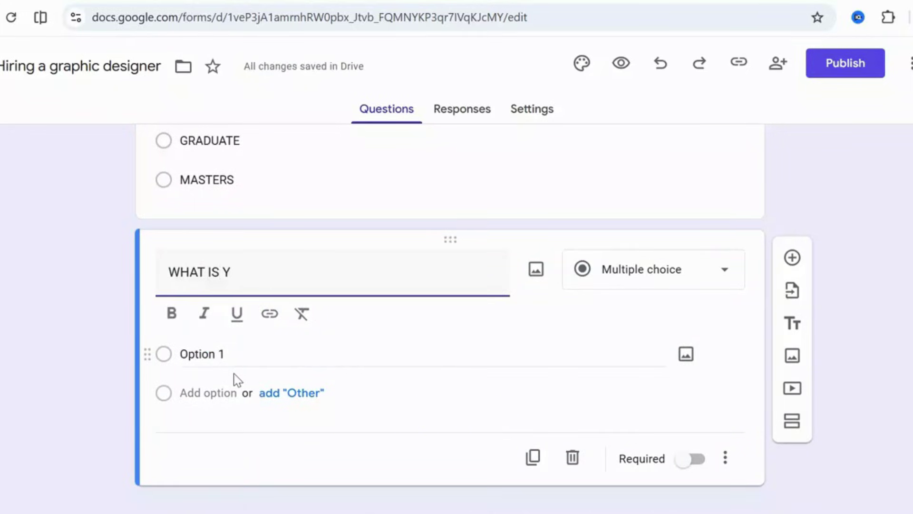
type("OUR EXPEERIE")
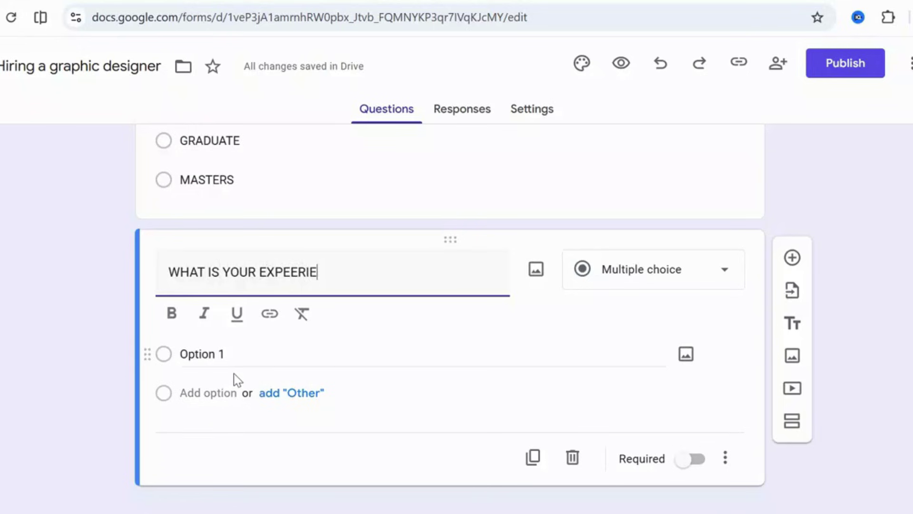
type("MC")
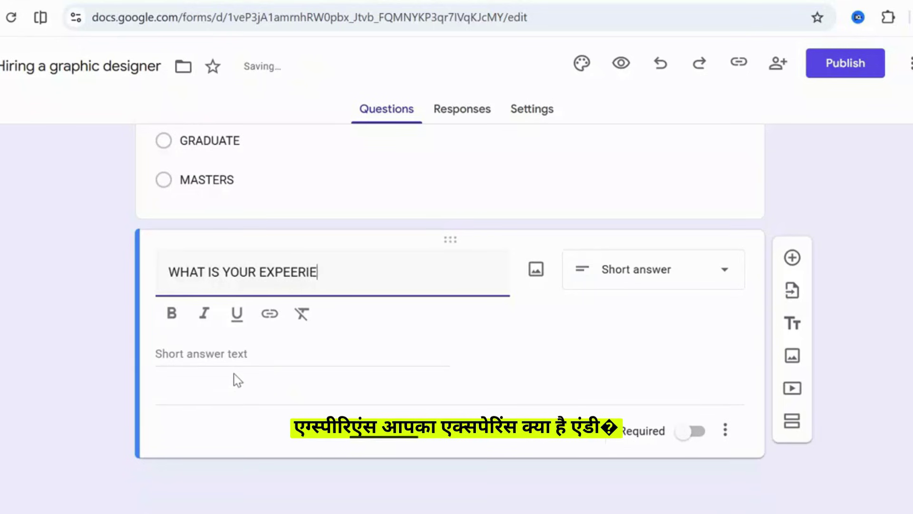
left_click(294, 264)
key("BackSpace")
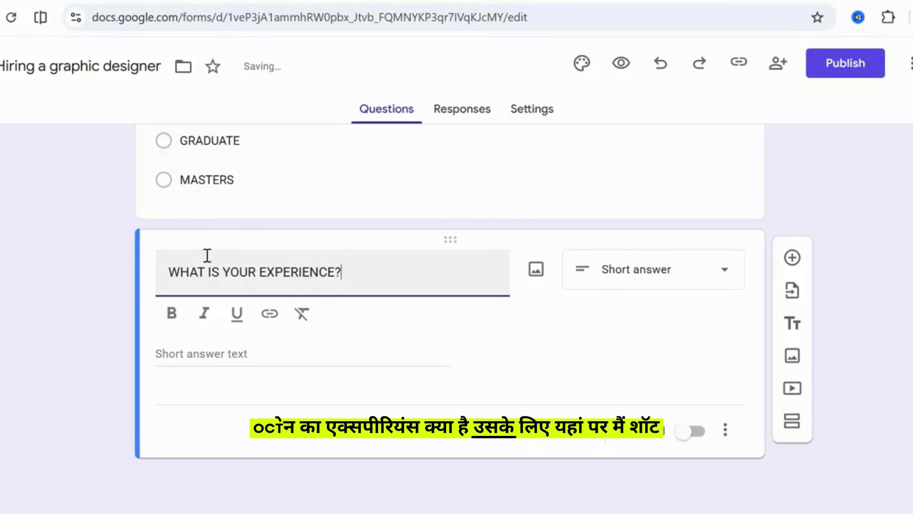
left_click(666, 307)
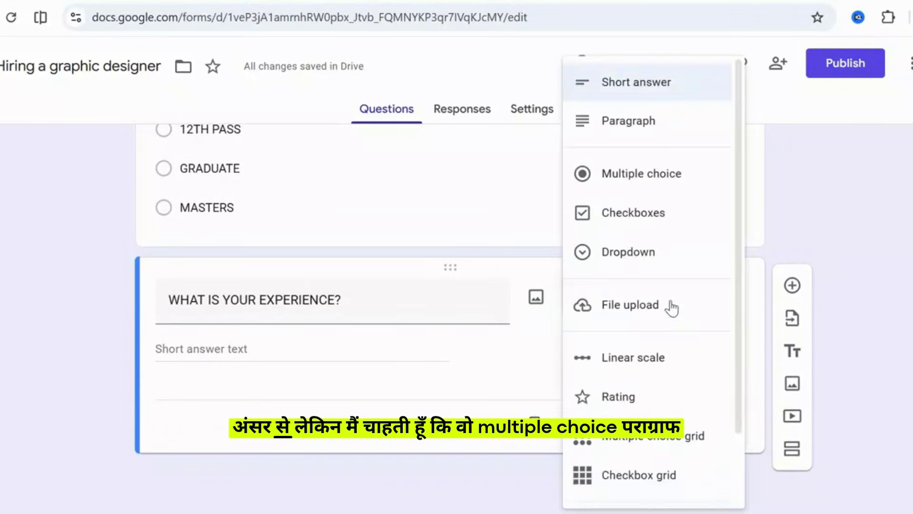
left_click(616, 124)
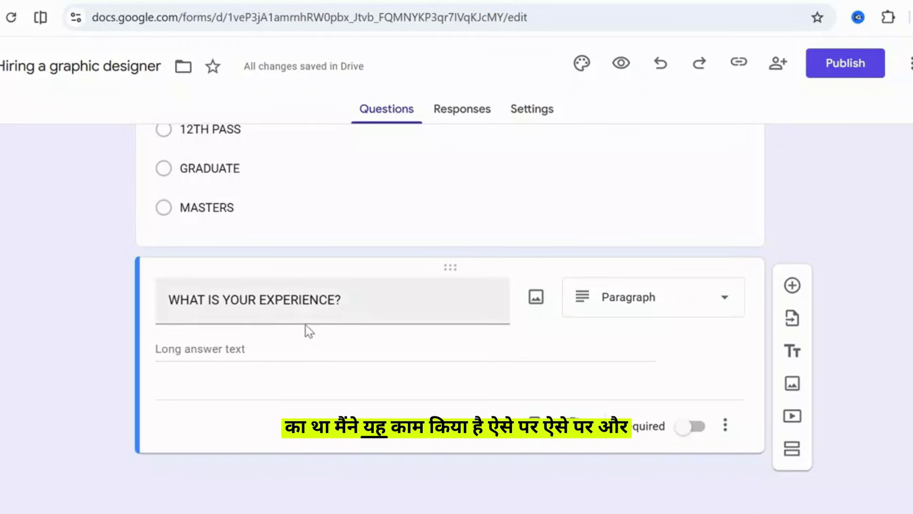
Make both the qualification question and the experience question required
scroll(632, 333, "up", 5)
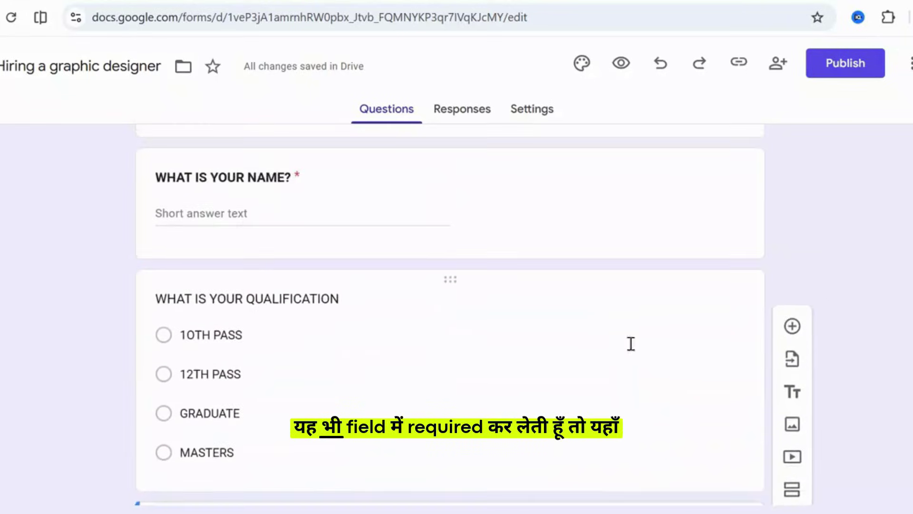
scroll(631, 342, "down", 2)
left_click(622, 294)
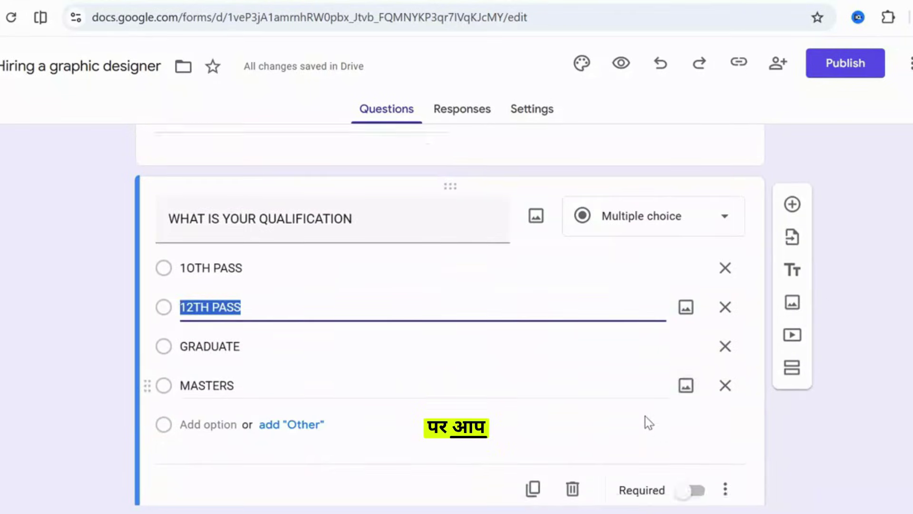
left_click(686, 421)
scroll(526, 432, "down", 3)
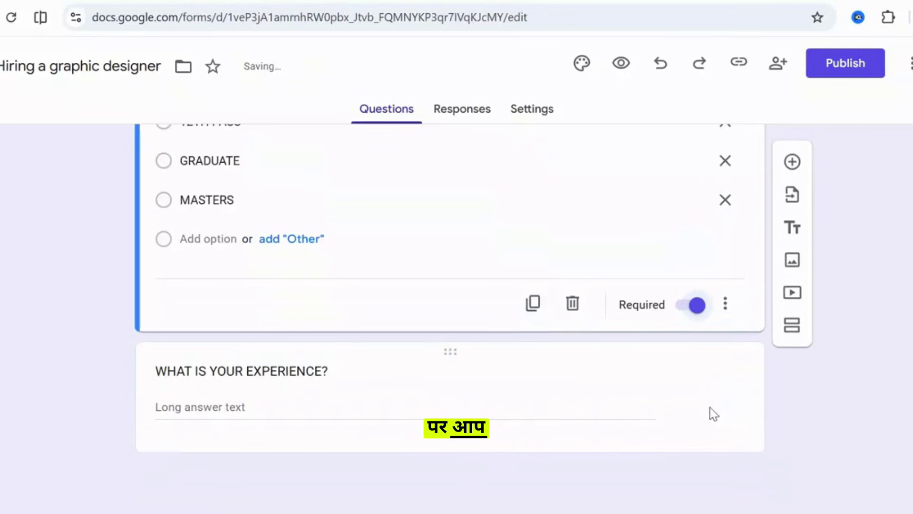
left_click(614, 420)
left_click(693, 428)
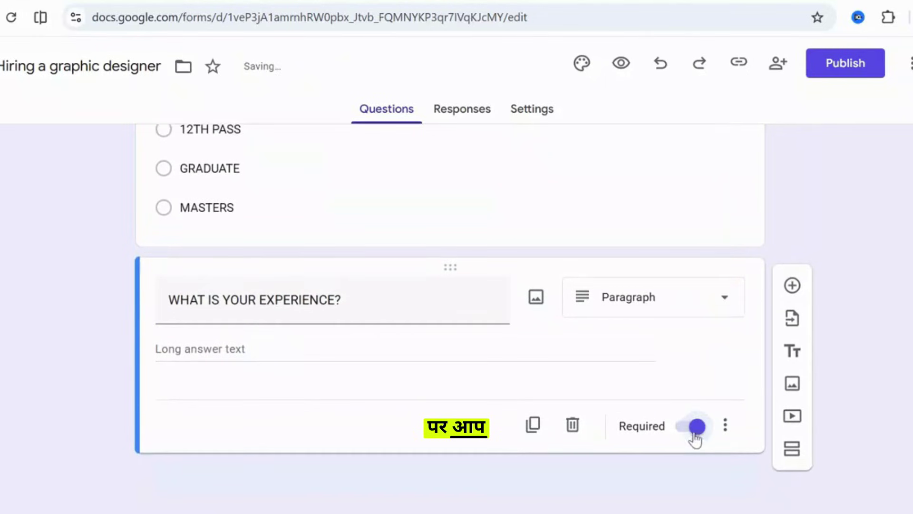
Add a new section after the experience question and delete that section again
scroll(490, 298, "up", 7)
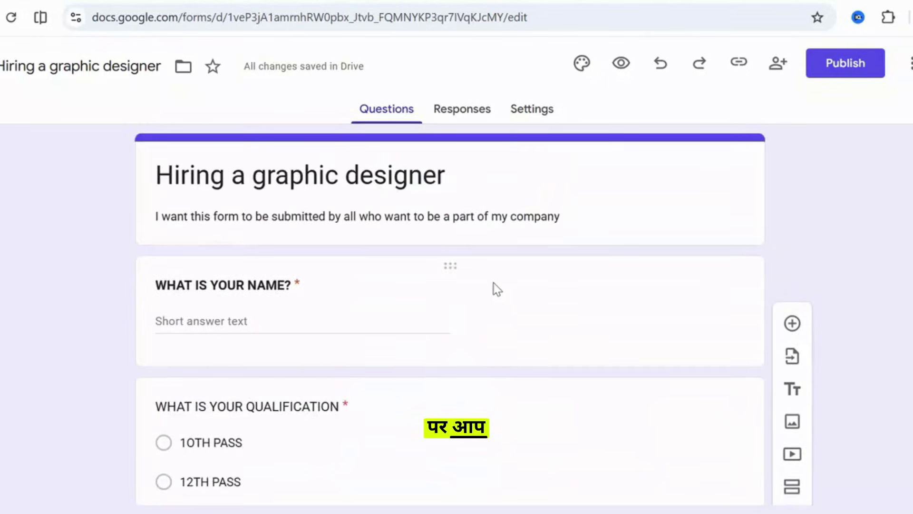
scroll(494, 287, "down", 7)
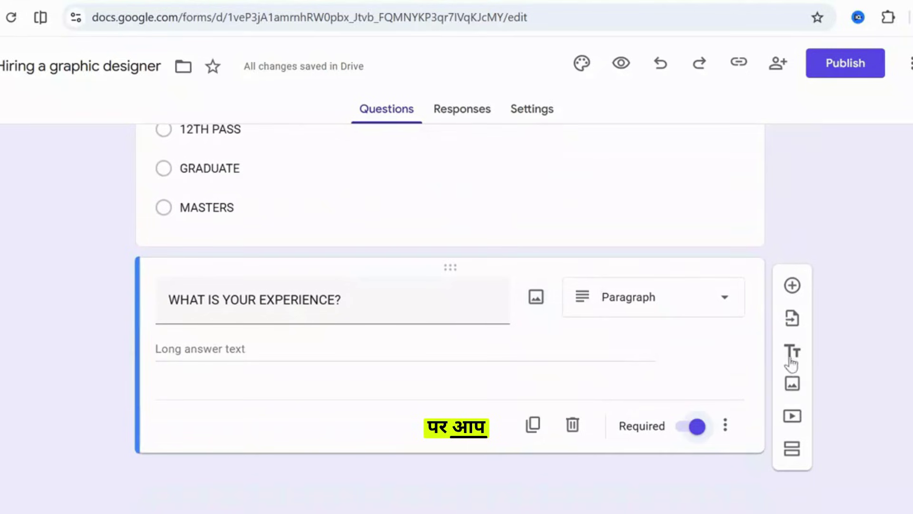
left_click(792, 448)
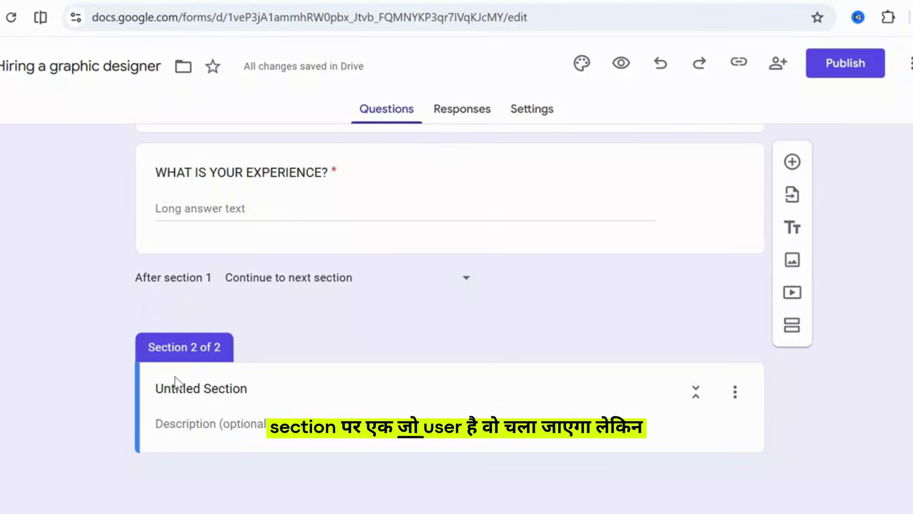
left_click(735, 394)
left_click(762, 428)
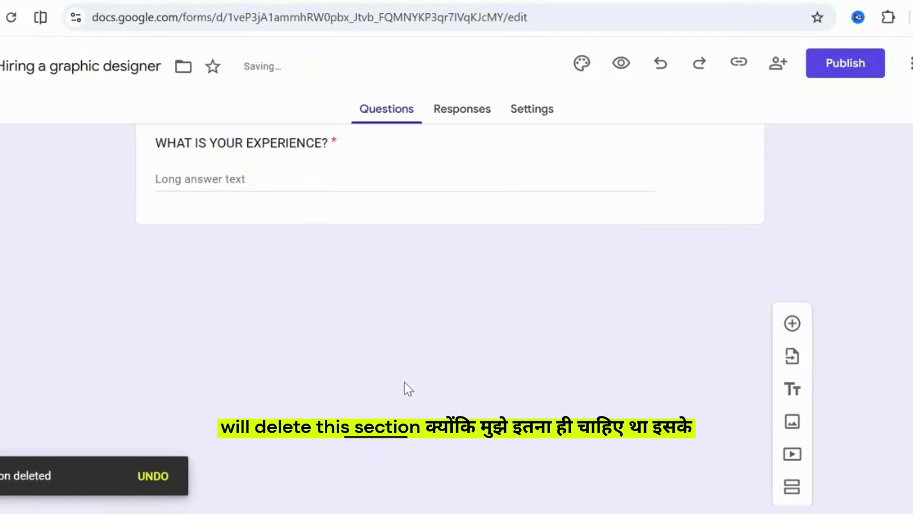
Link the form's responses to a new spreadsheet with the suggested name and dismiss the PDF conversion tip in it
scroll(445, 323, "up", 4)
scroll(627, 314, "down", 4)
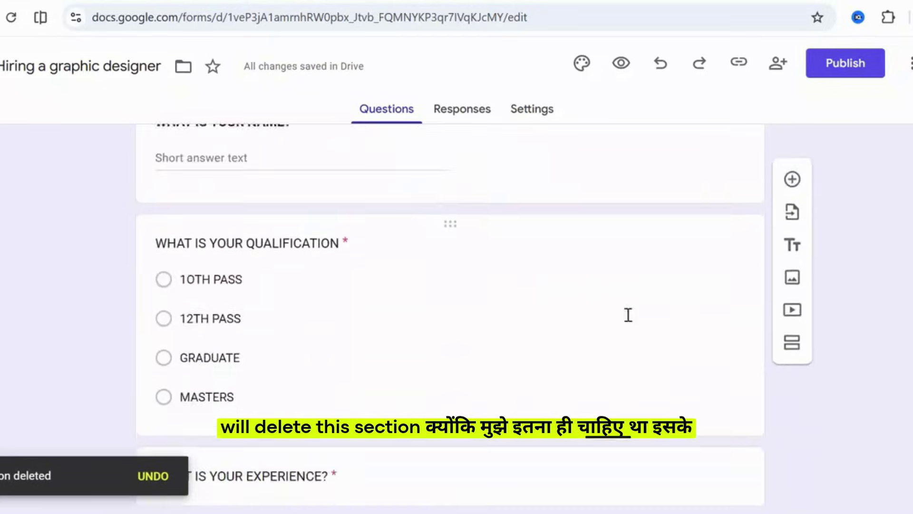
left_click(443, 118)
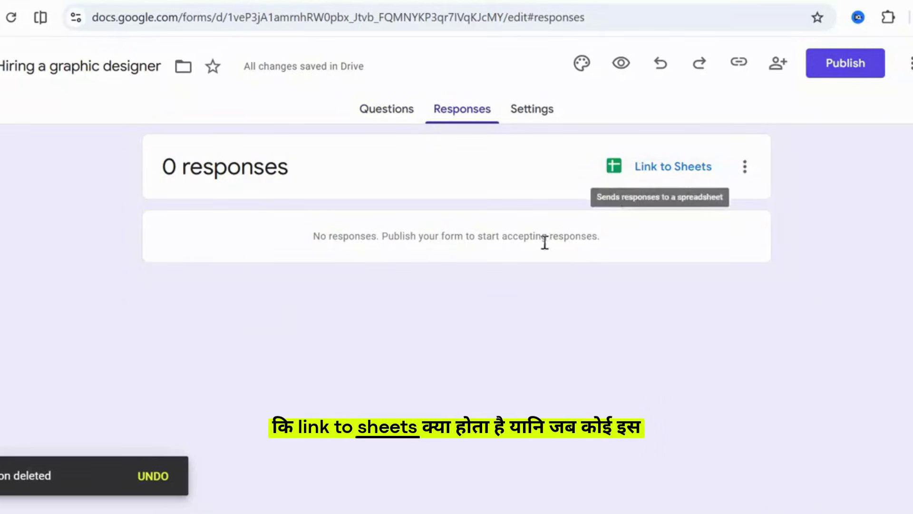
left_click(376, 116)
scroll(390, 361, "down", 5)
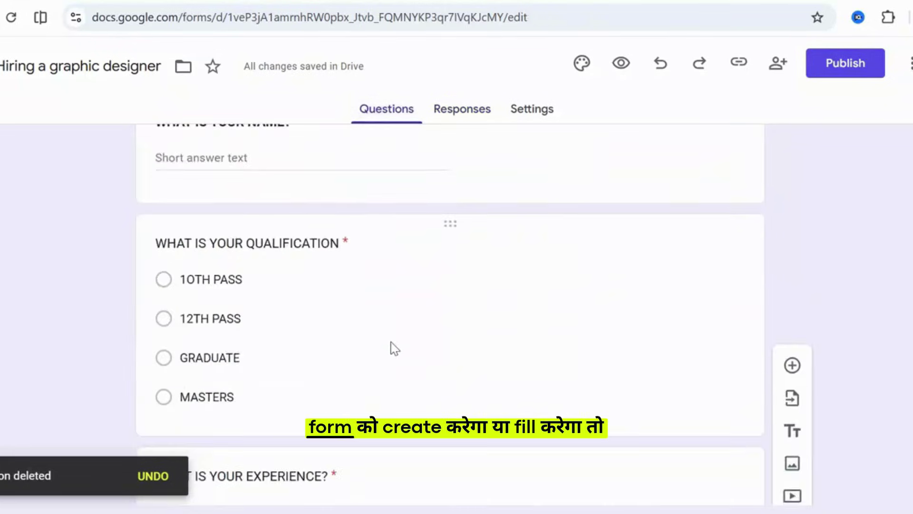
scroll(361, 367, "up", 5)
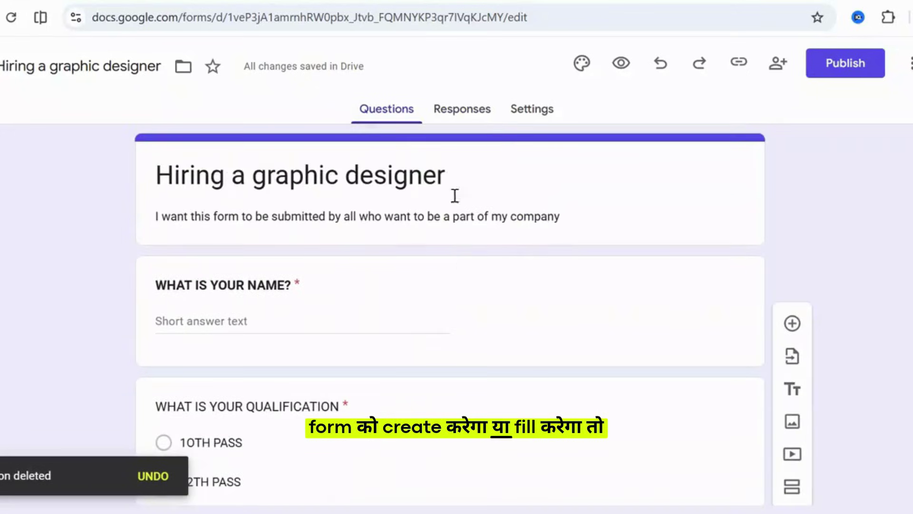
left_click(464, 112)
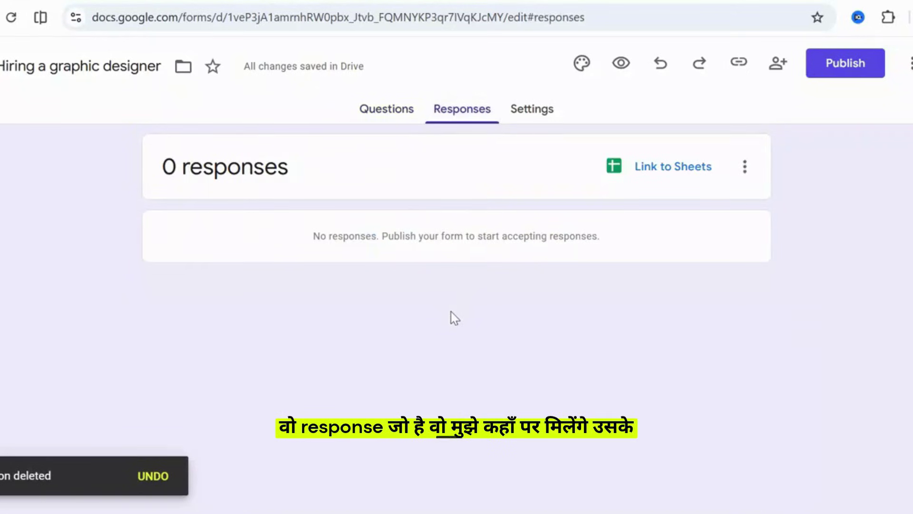
left_click(652, 177)
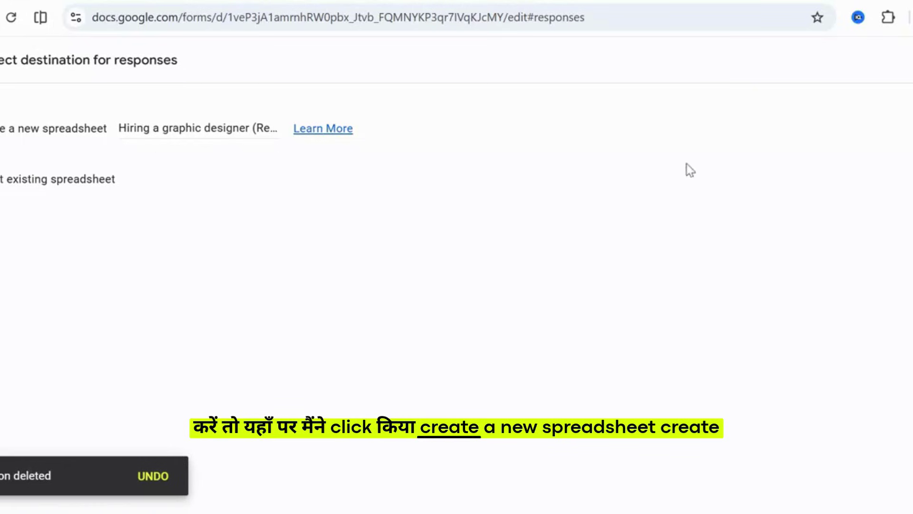
left_click(910, 492)
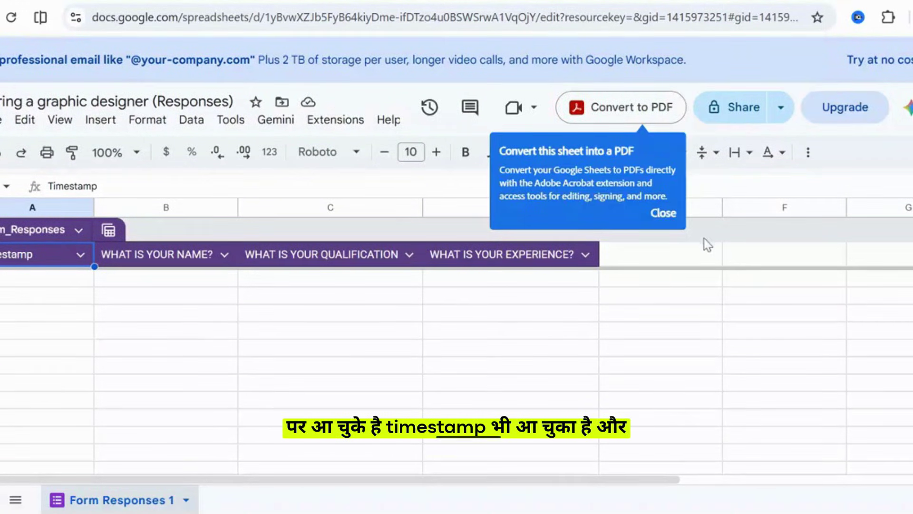
left_click(663, 214)
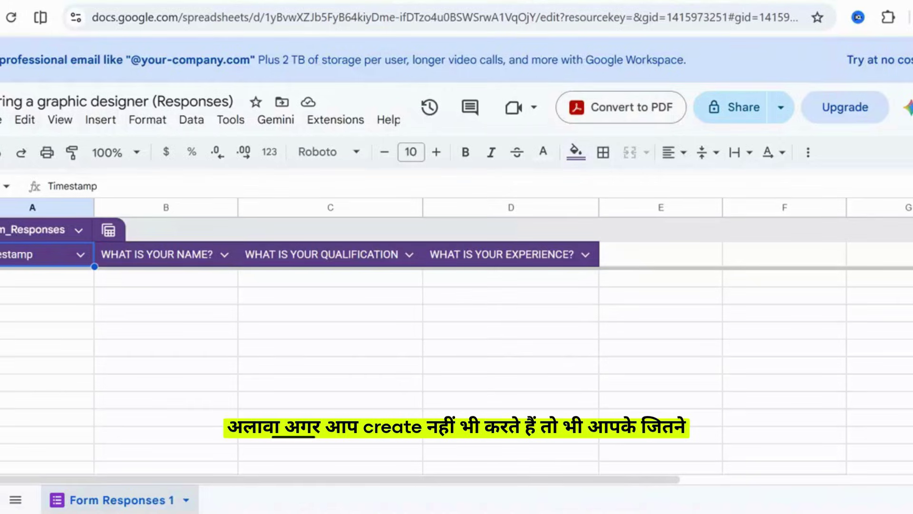
Return to the form and set its response settings to collect email addresses as "Verified"
key("ctrl+shift+Tab")
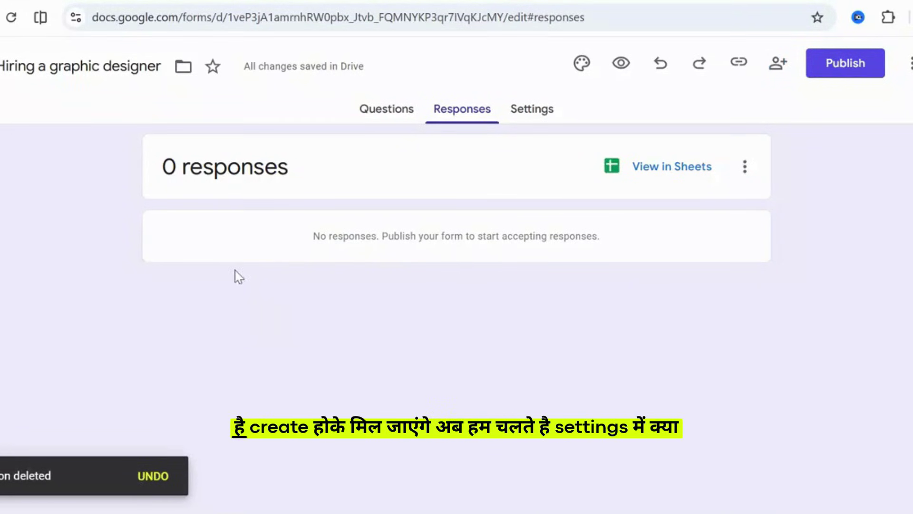
left_click(535, 108)
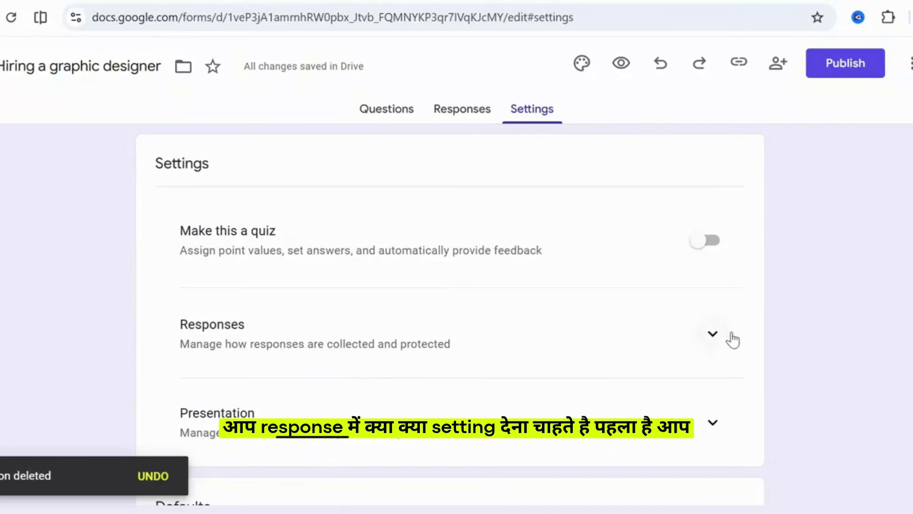
left_click(716, 344)
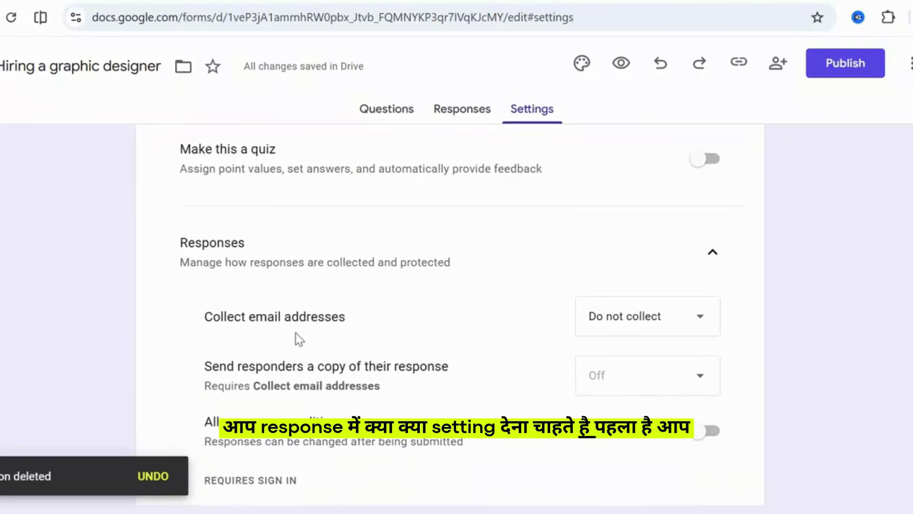
left_click(590, 324)
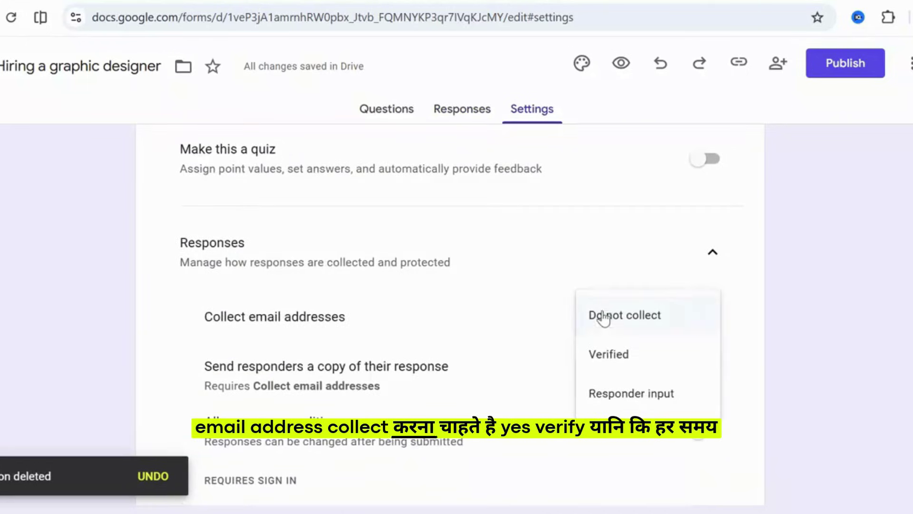
left_click(601, 361)
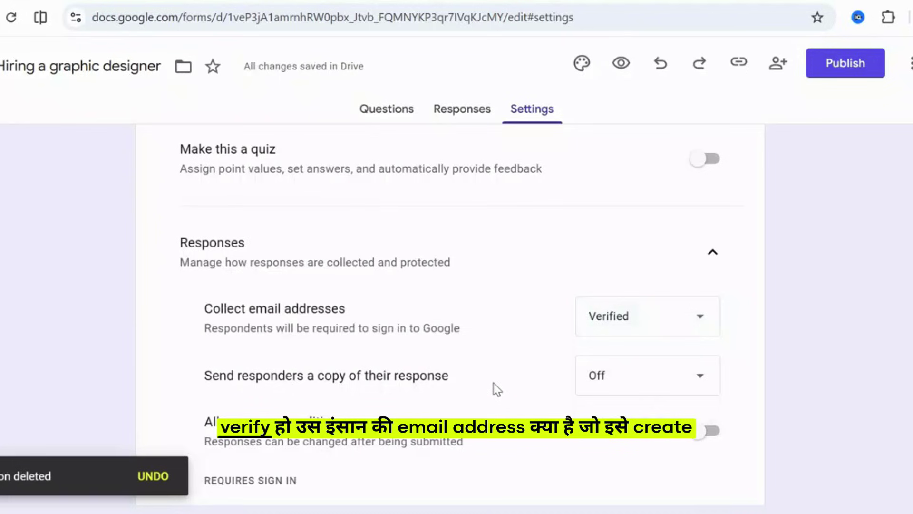
Review the remaining response settings, the question defaults and the form defaults
scroll(513, 395, "down", 2)
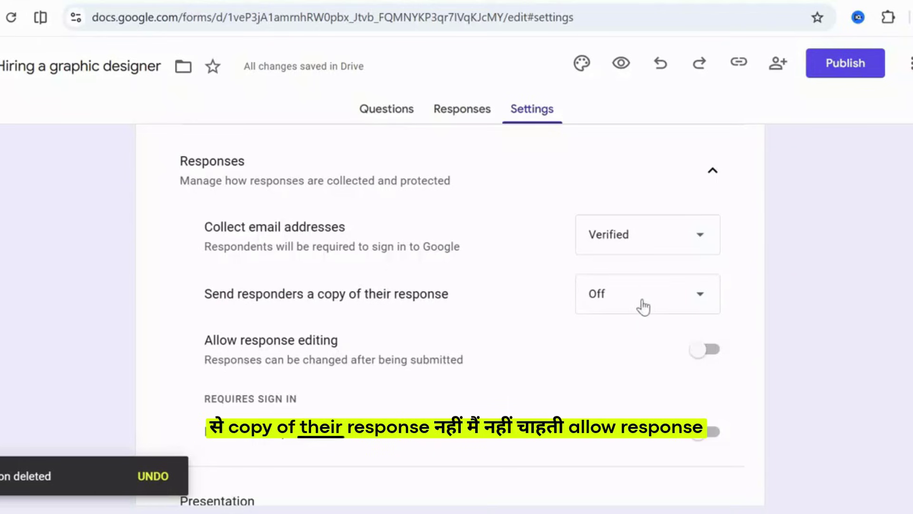
scroll(424, 381, "down", 3)
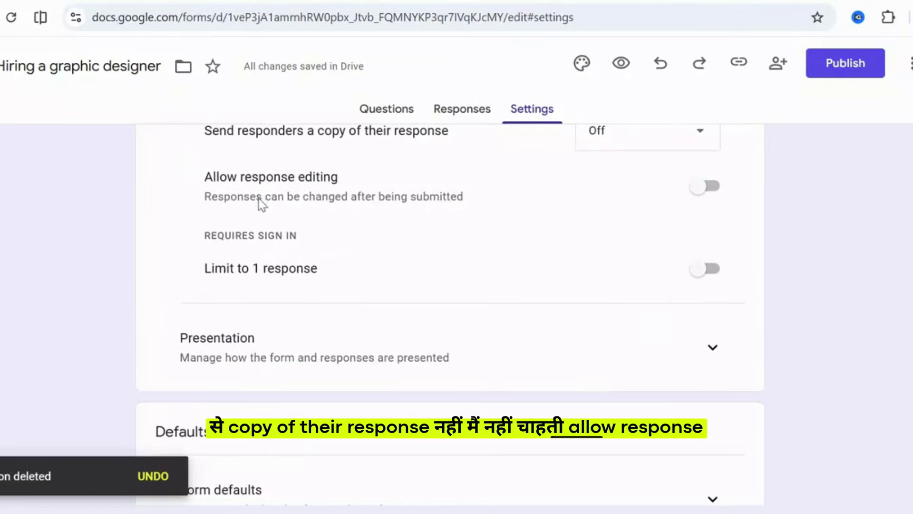
scroll(716, 305, "up", 2)
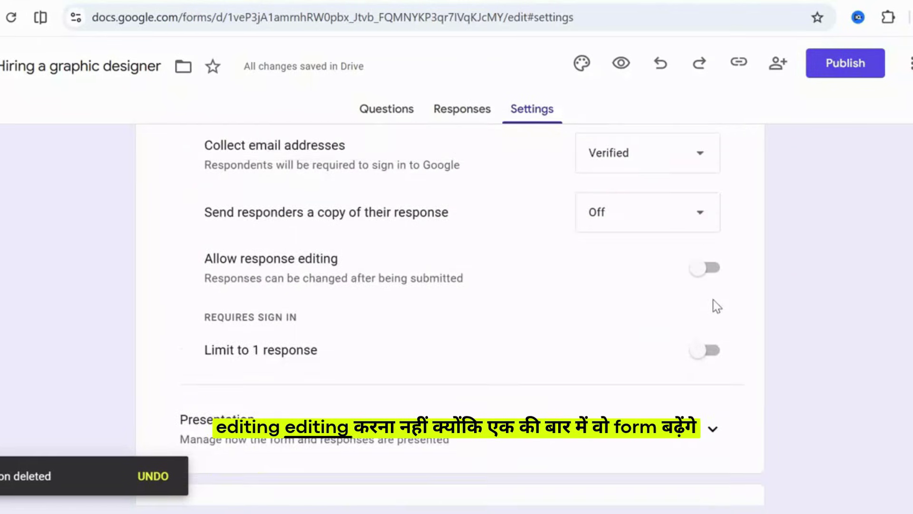
scroll(600, 374, "down", 5)
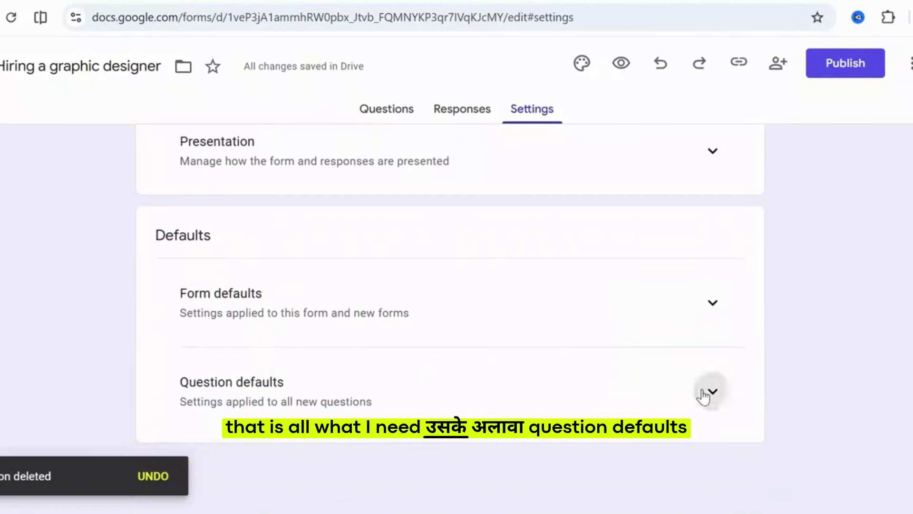
left_click(703, 393)
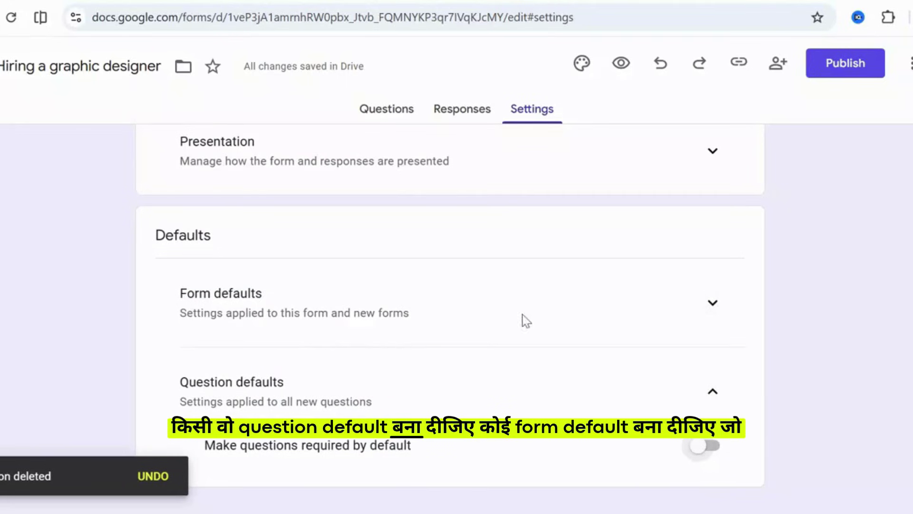
left_click(713, 302)
scroll(620, 364, "up", 7)
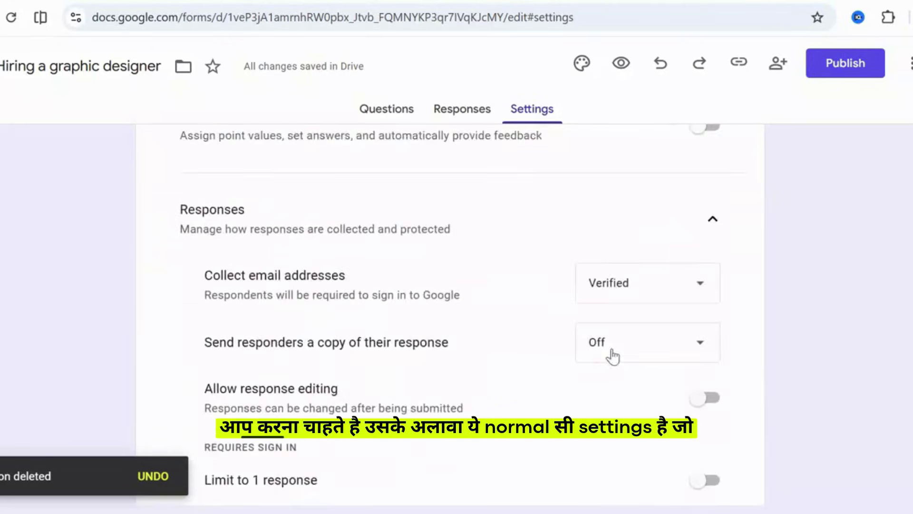
Publish the form for anyone with the link, checking the editor and responder access without changing it
scroll(612, 356, "up", 2)
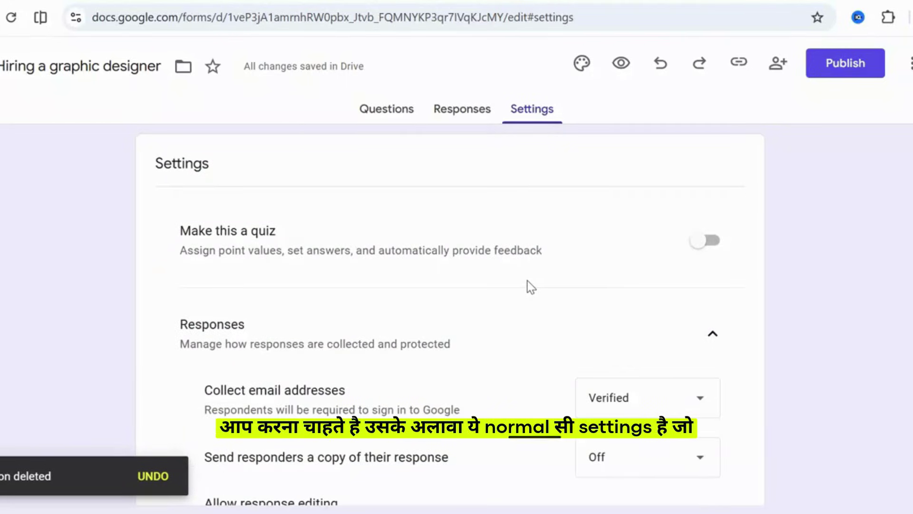
left_click(866, 62)
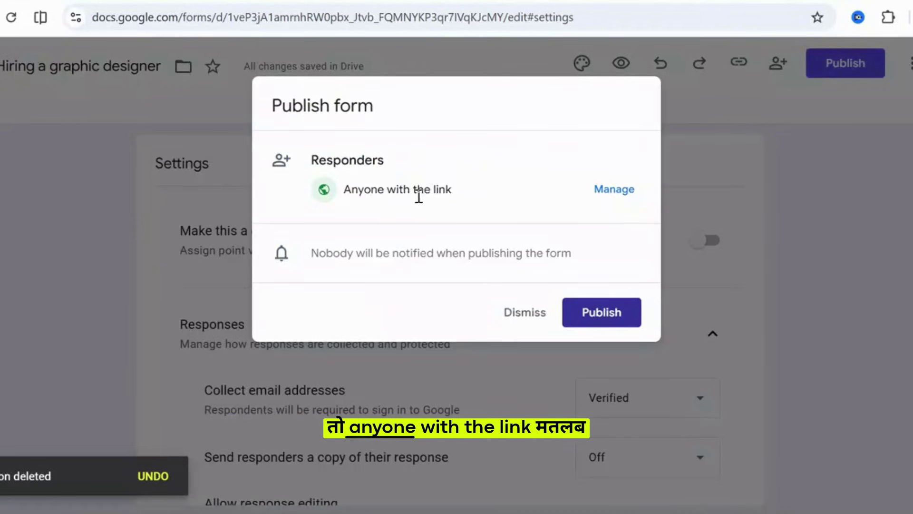
left_click(608, 198)
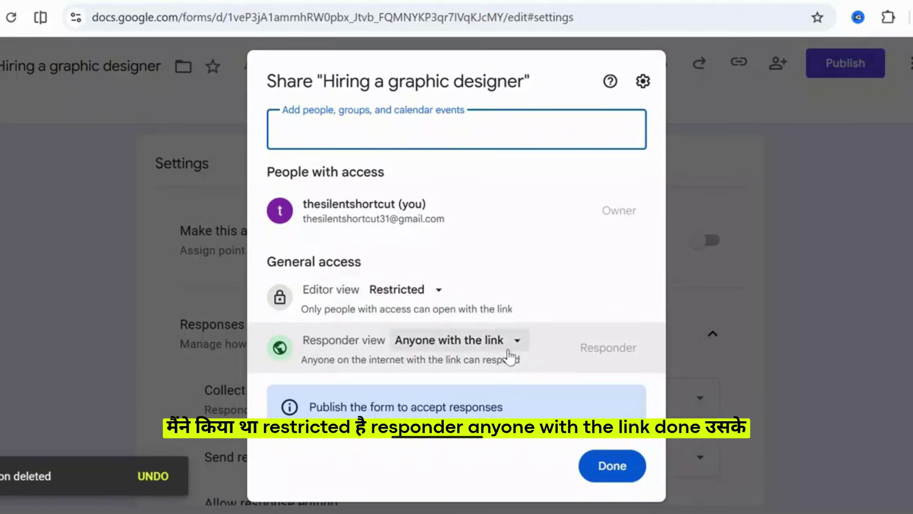
left_click(589, 461)
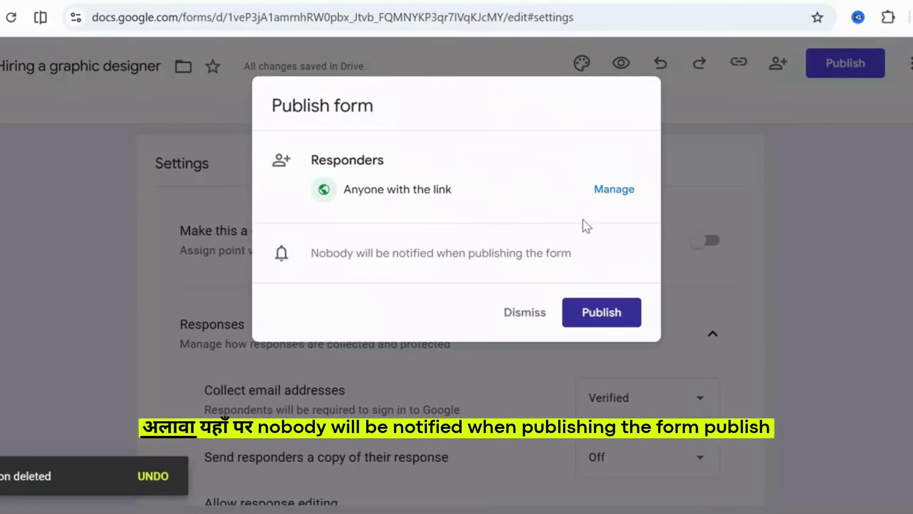
left_click(586, 312)
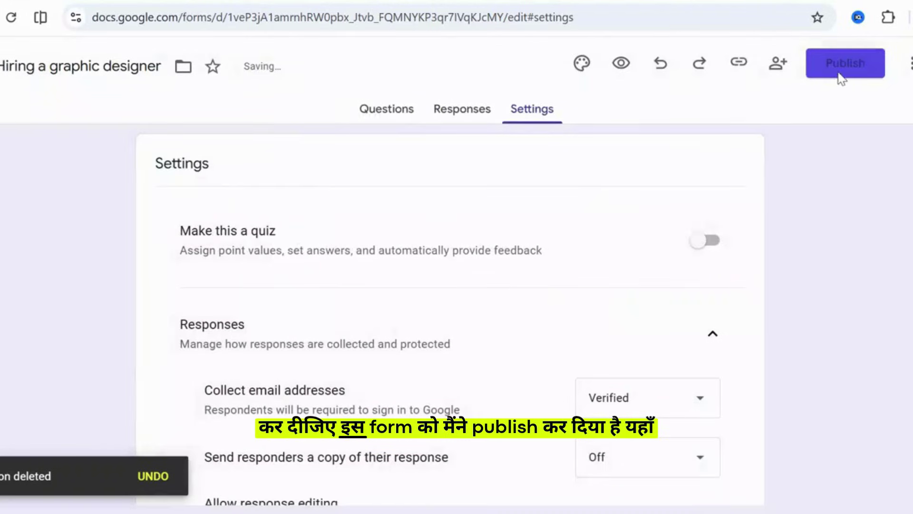
Shorten the published form's responder link and copy the shortened URL
left_click(775, 130)
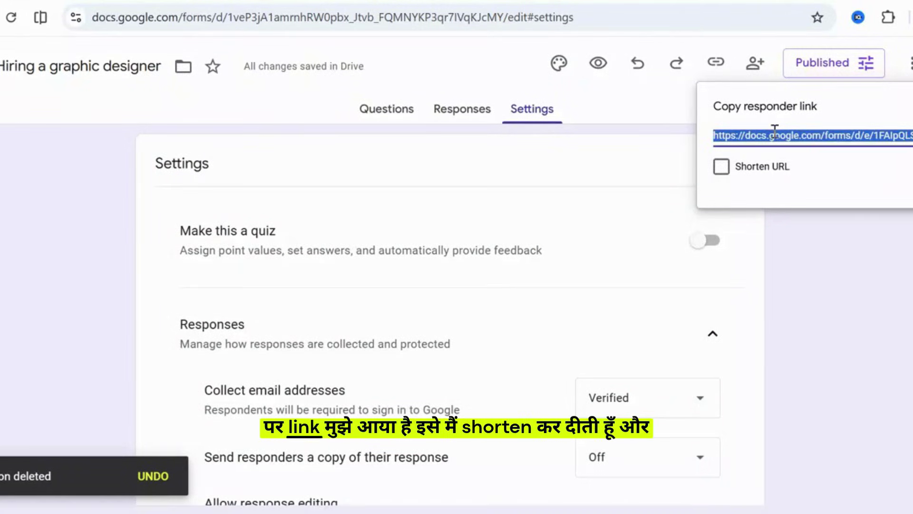
left_click(721, 166)
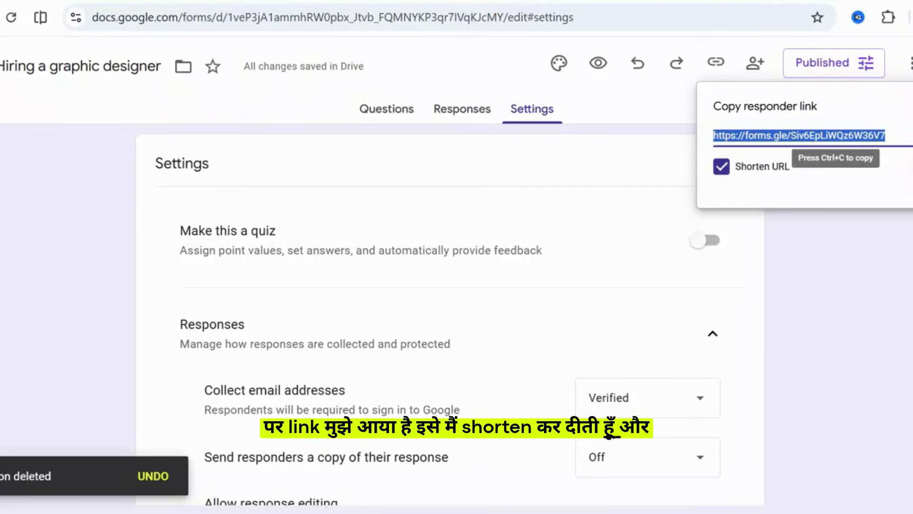
left_click(677, 126)
left_click(719, 64)
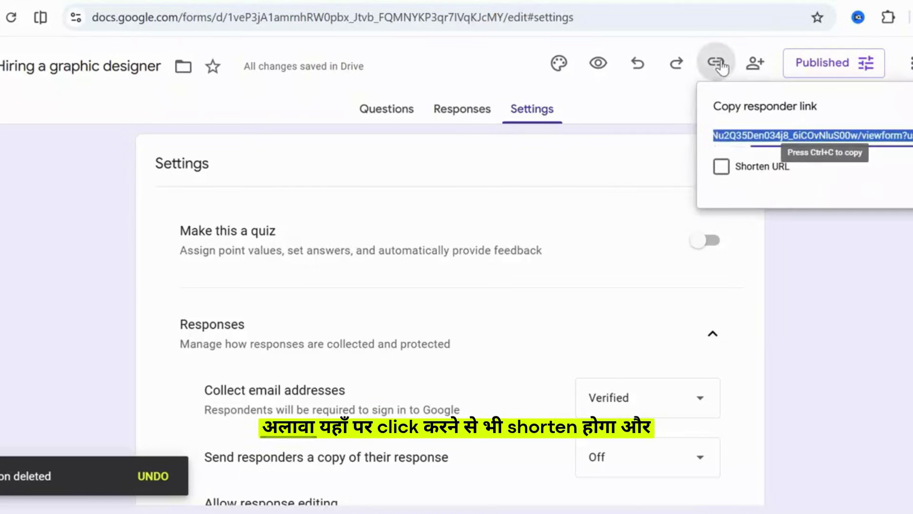
left_click(721, 169)
left_click(910, 188)
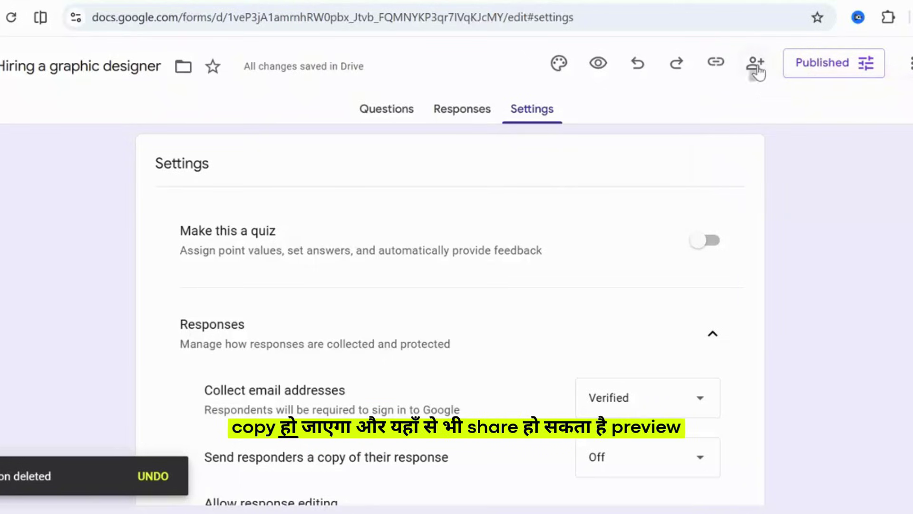
Preview the form as respondents see it, look through all its questions and return to the editor
left_click(598, 64)
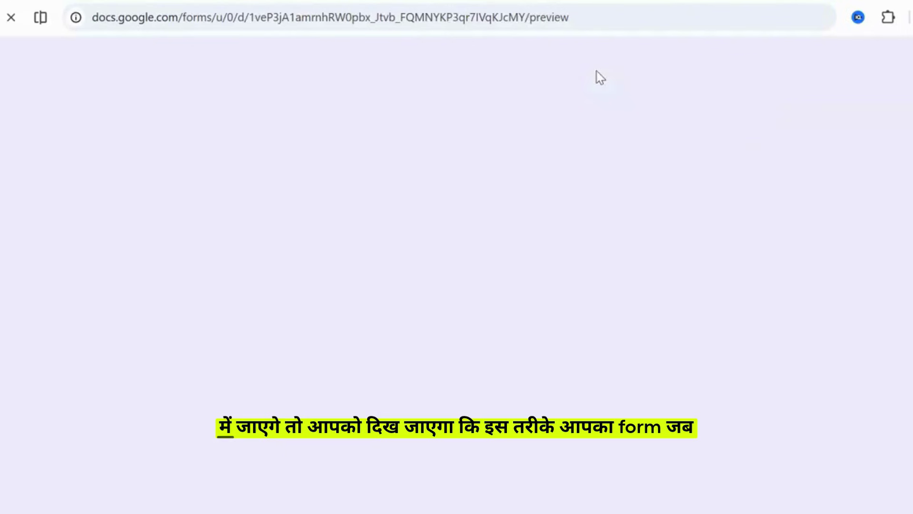
scroll(472, 300, "down", 10)
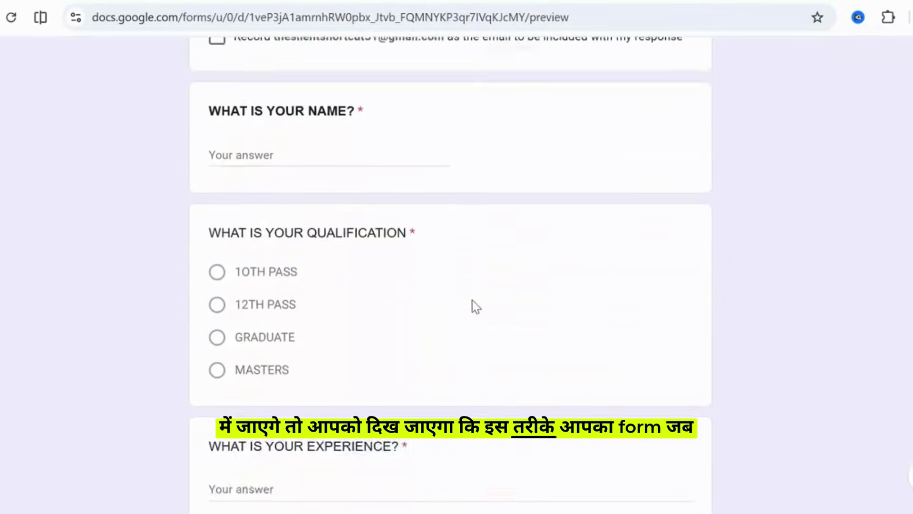
scroll(473, 301, "up", 10)
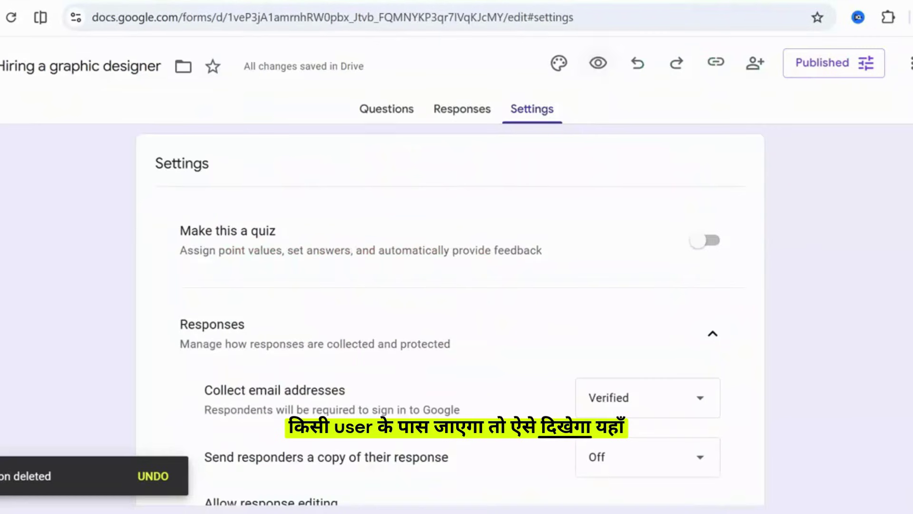
Customize the form theme's header font, trying Caveat and settling on Comic Sans MS
left_click(559, 67)
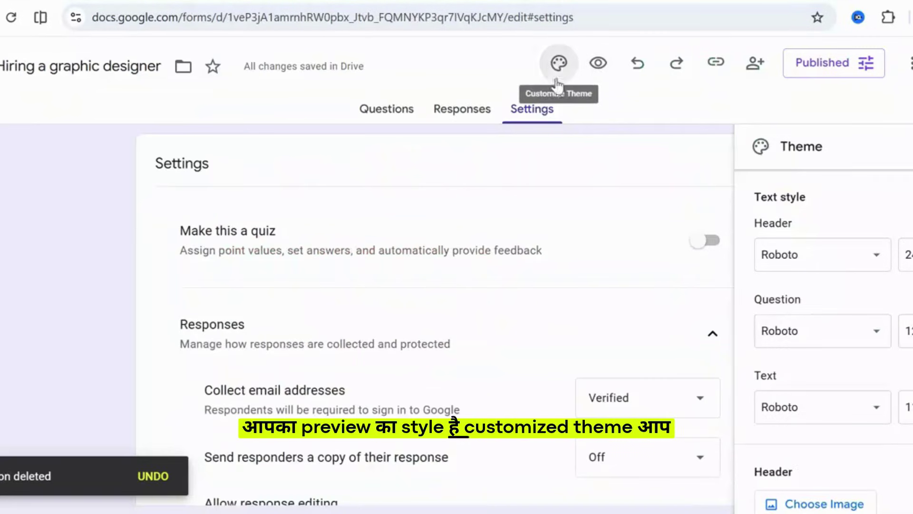
left_click(819, 265)
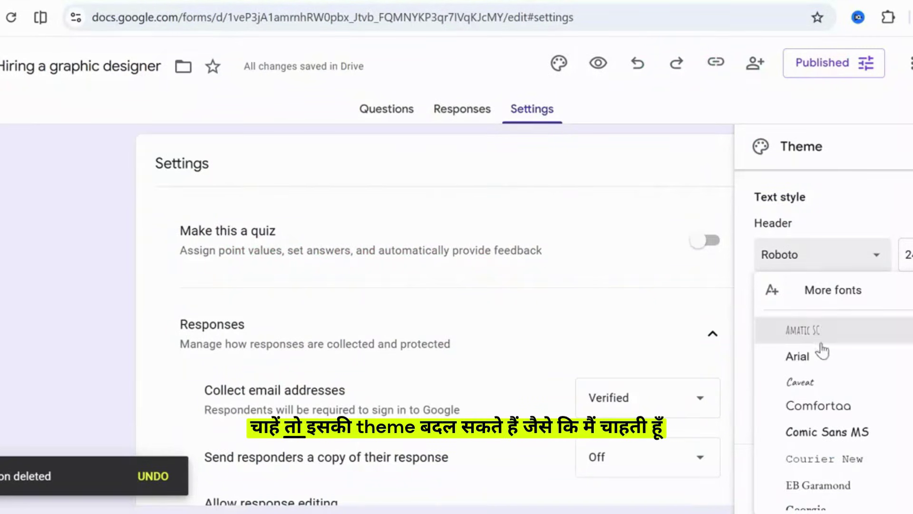
left_click(815, 381)
left_click(809, 261)
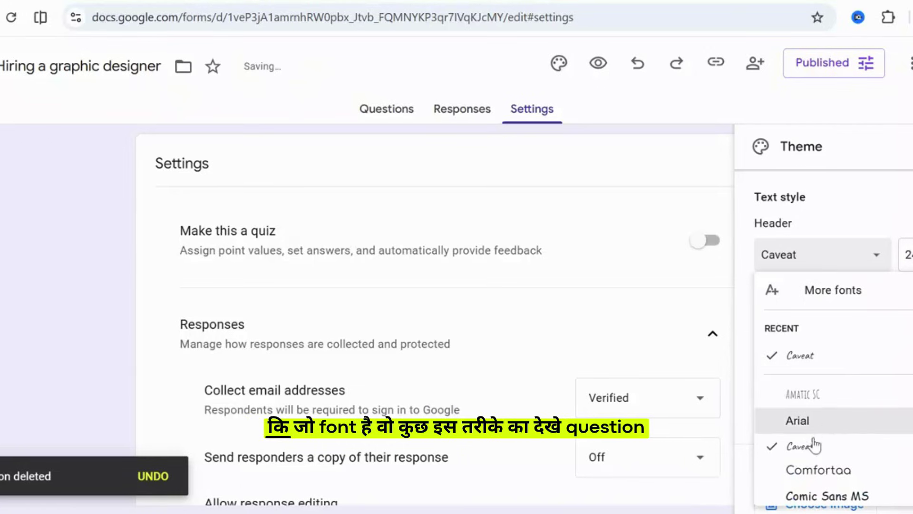
scroll(813, 442, "down", 2)
left_click(827, 416)
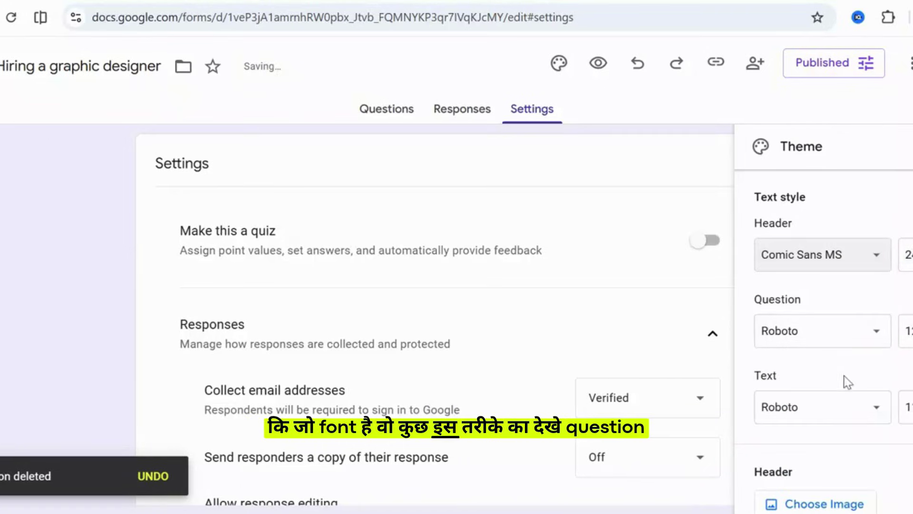
Set the theme's question font to Caveat, after trying Arial, and its text font to Comic Sans MS
left_click(849, 335)
scroll(834, 415, "down", 3)
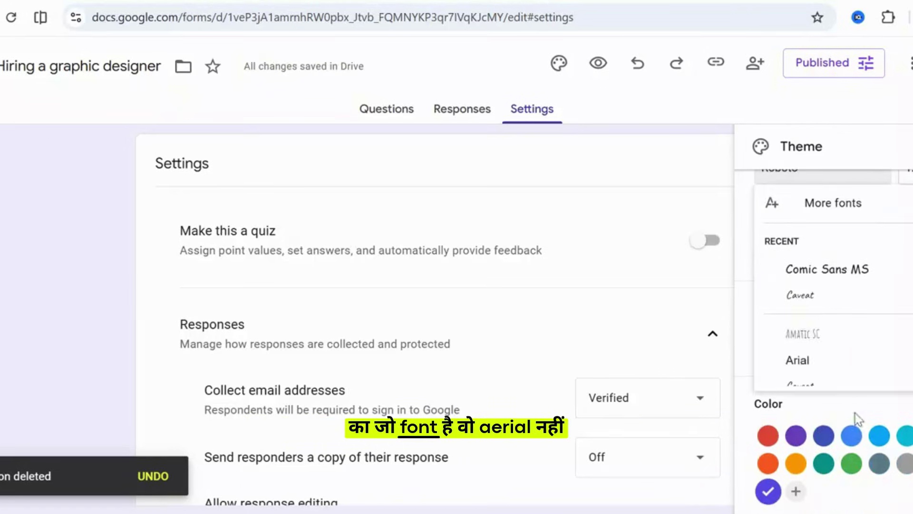
left_click(822, 364)
scroll(825, 238, "up", 2)
left_click(809, 261)
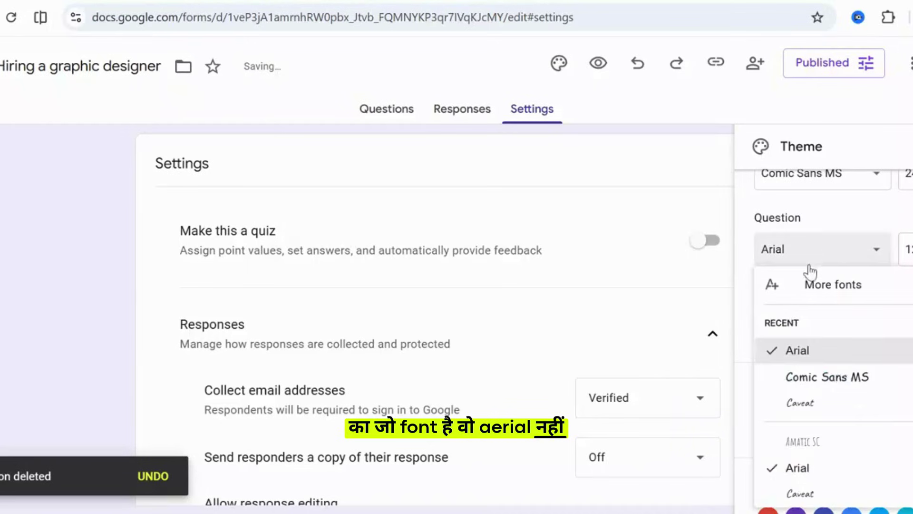
left_click(838, 402)
left_click(826, 329)
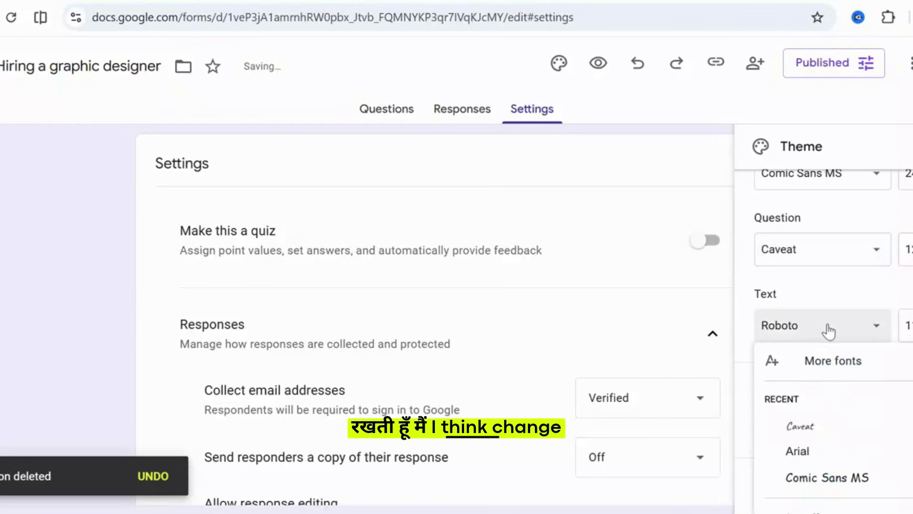
left_click(852, 475)
Set the theme color to purple with the third, darker purple background tint, and close the theme options
scroll(824, 415, "down", 3)
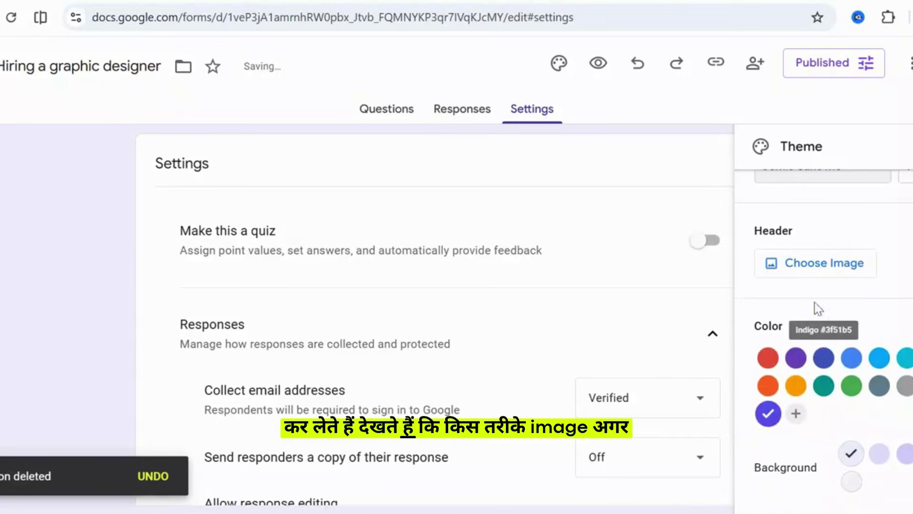
left_click(796, 357)
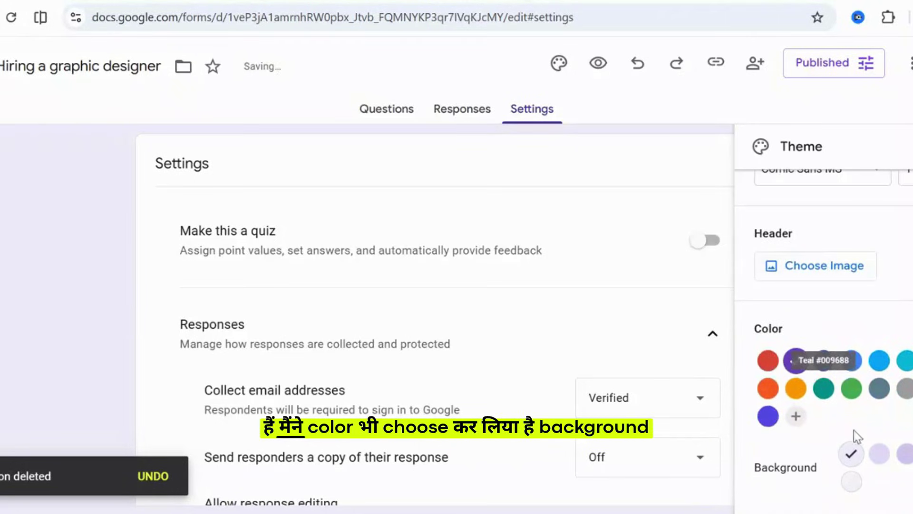
left_click(904, 454)
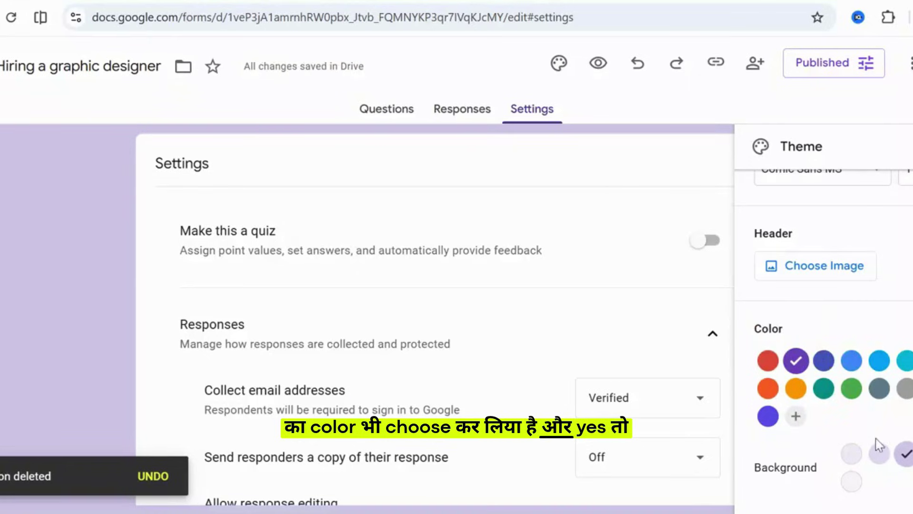
left_click(911, 146)
Return to the form's questions and look over how the new theme is applied to them
scroll(592, 338, "down", 7)
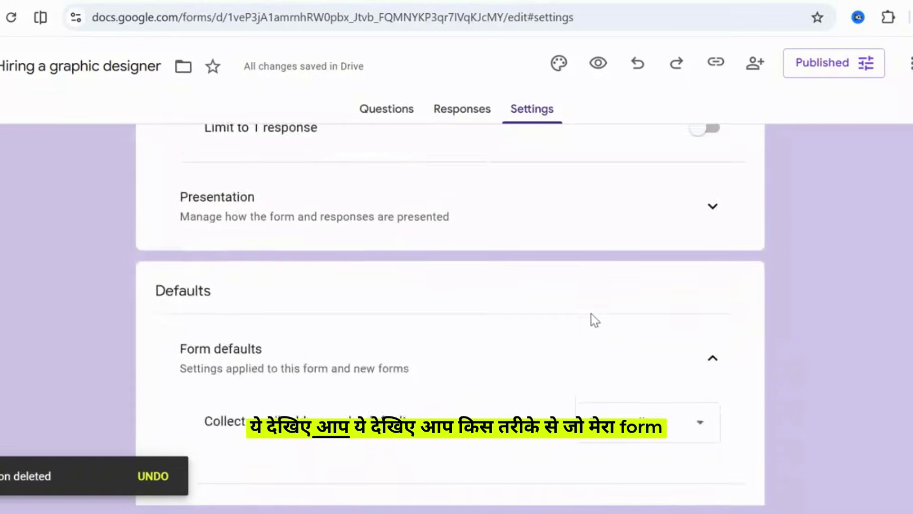
scroll(591, 317, "up", 6)
left_click(404, 114)
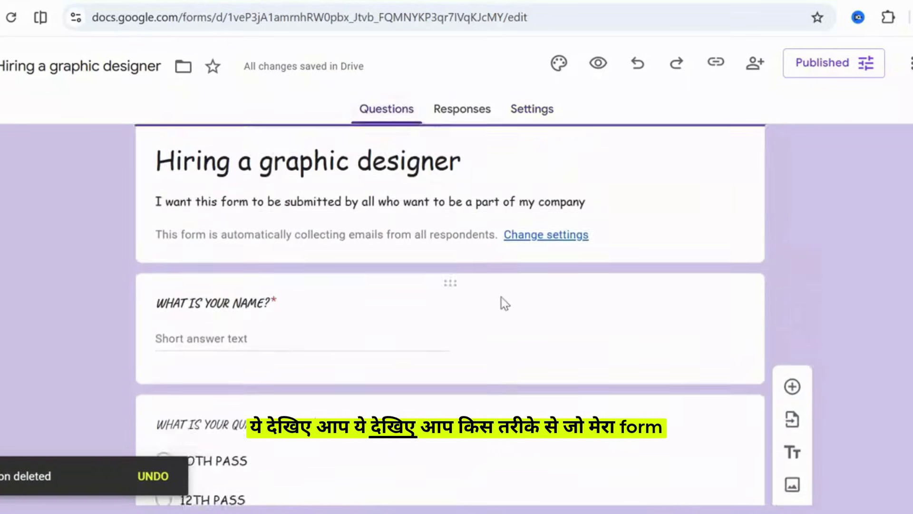
scroll(551, 342, "down", 6)
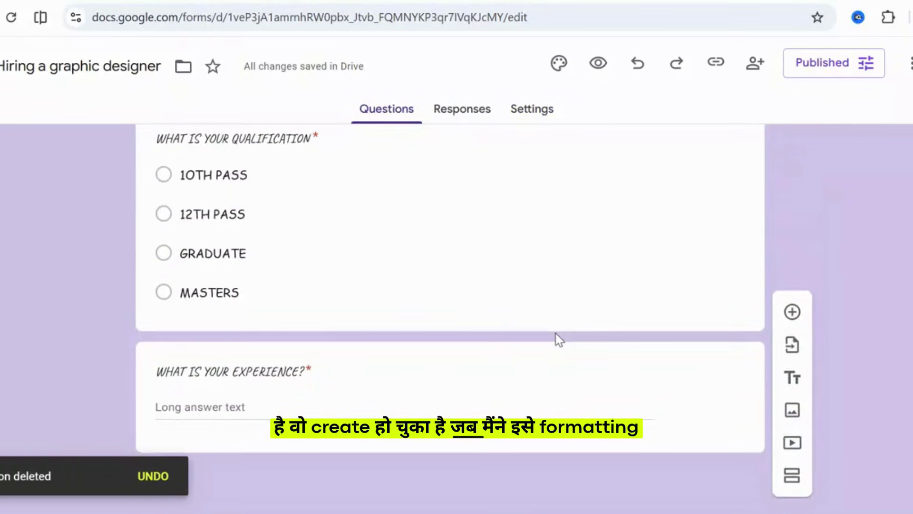
scroll(584, 302, "up", 2)
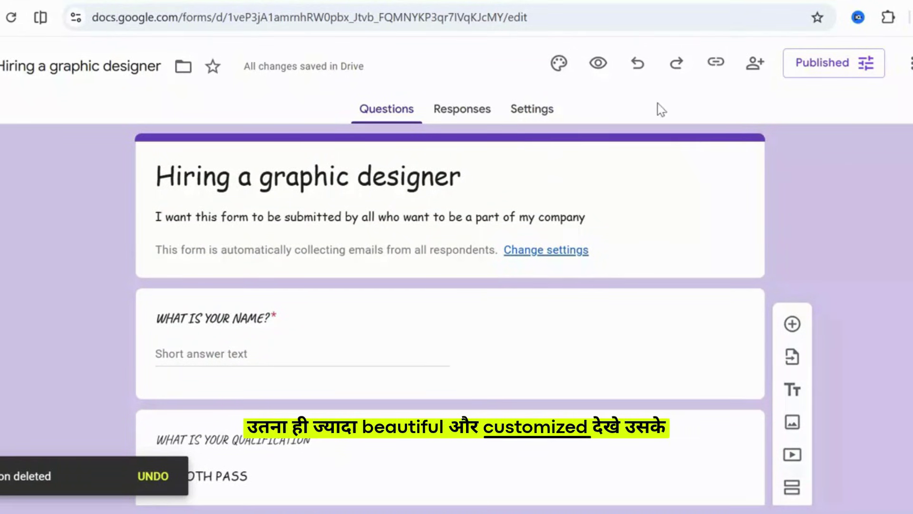
Copy the responder link again as a shortened URL from the themed form
left_click(718, 63)
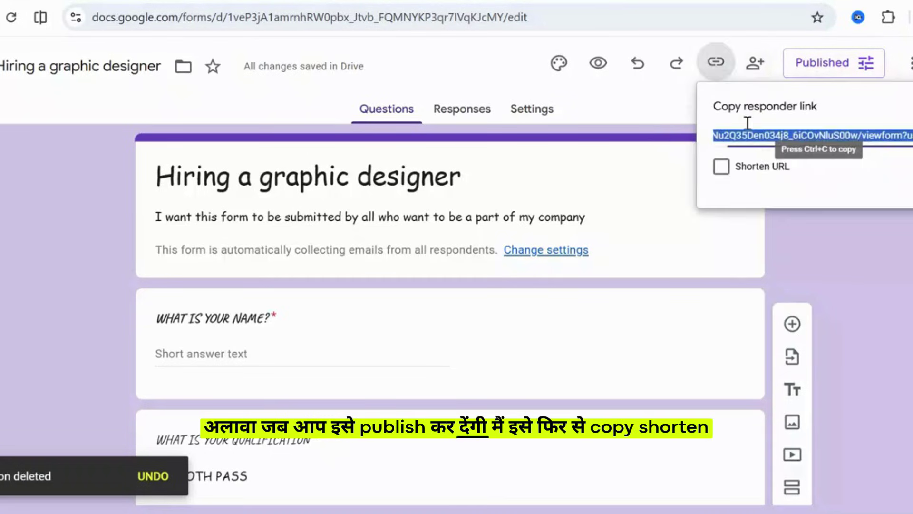
left_click(720, 165)
key("ctrl+c")
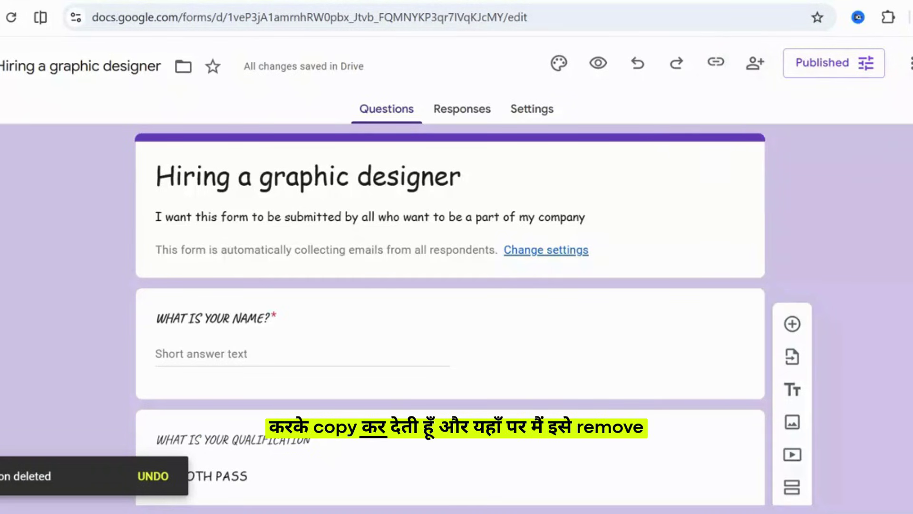
Close the form preview and open the copied responder link in a new browser tab
left_click(622, 1)
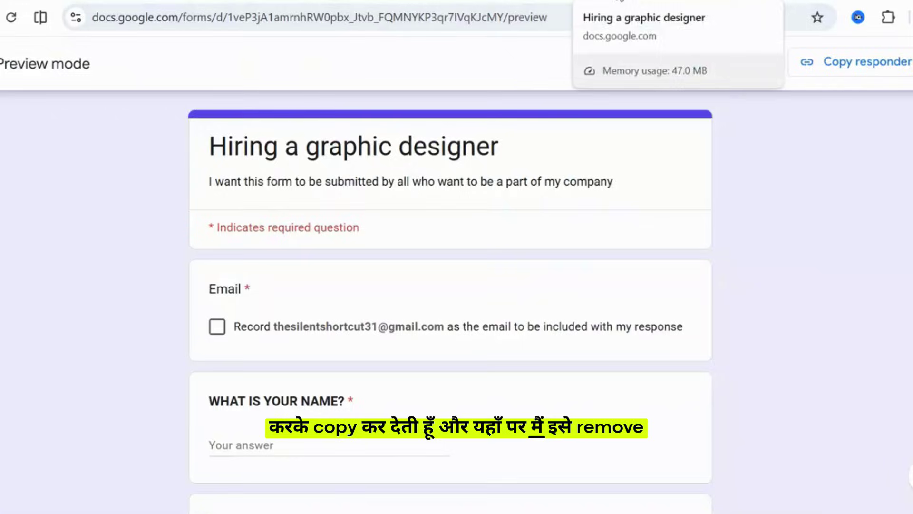
left_click(619, 1)
left_click(659, 1)
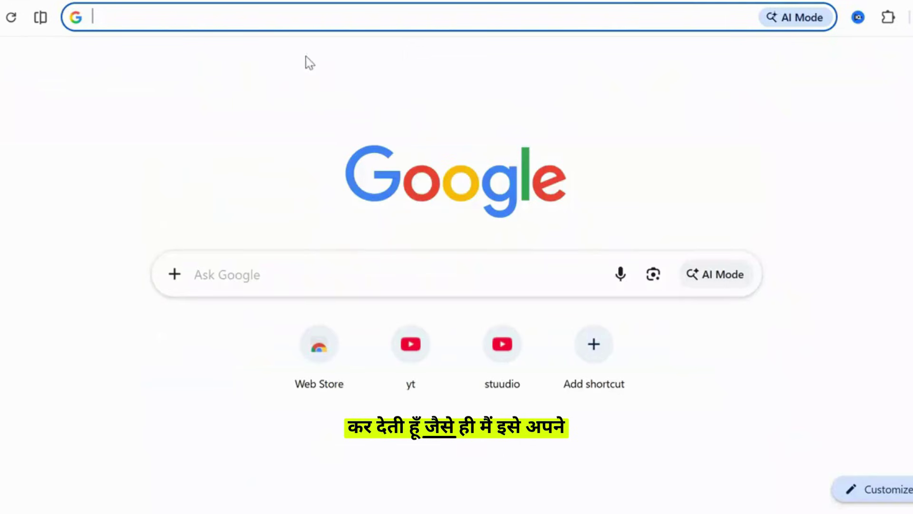
left_click(279, 17)
key("ctrl+v")
key("Return")
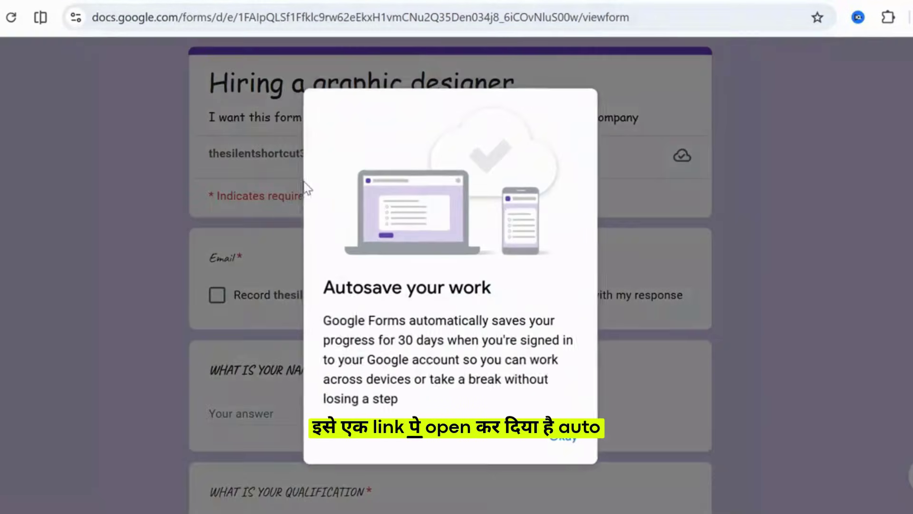
Dismiss the autosave notice, include the account's email with the response, and fill in the respondent's first name
left_click(563, 440)
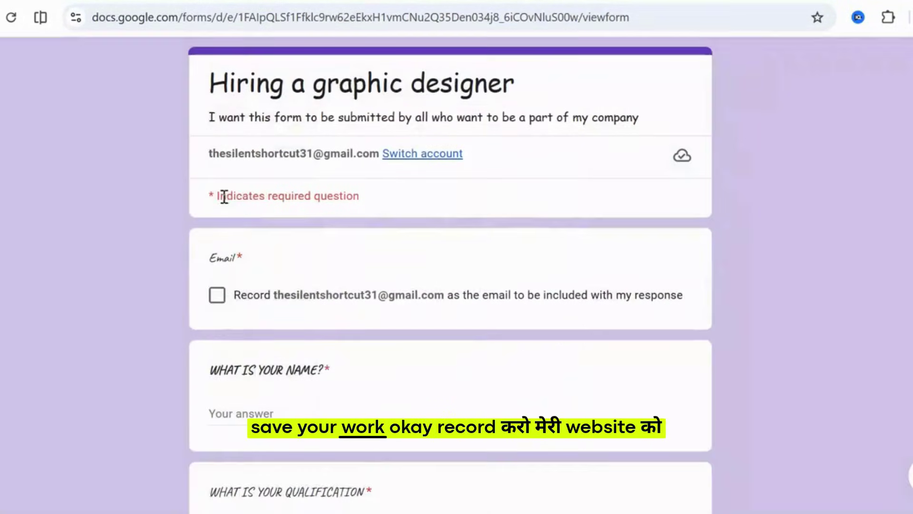
left_click(217, 295)
scroll(565, 319, "down", 2)
left_click(255, 329)
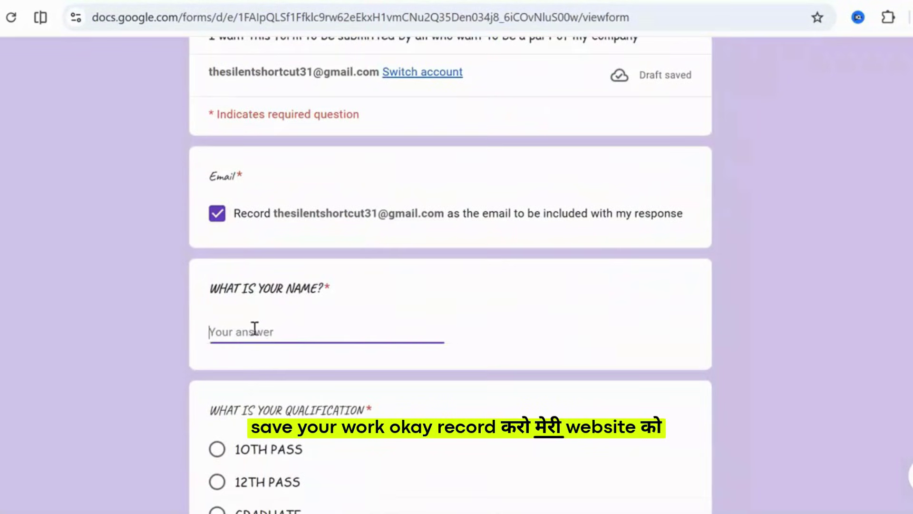
scroll(318, 246, "down", 2)
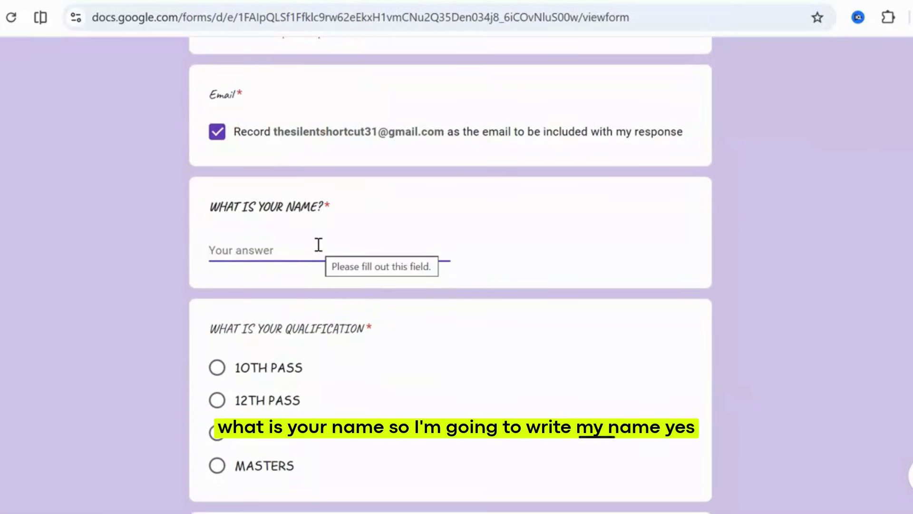
type("JYOTIK")
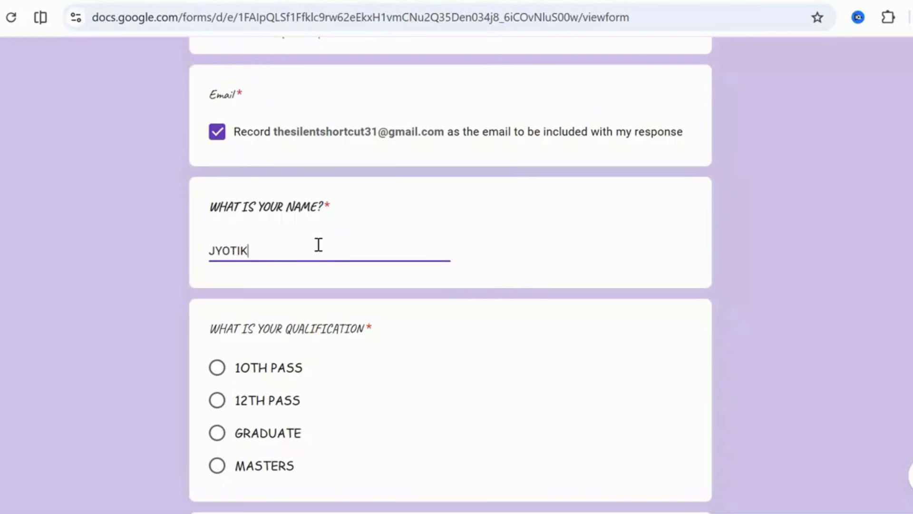
type("A")
Answer the qualification question with MASTERS
scroll(318, 245, "down", 2)
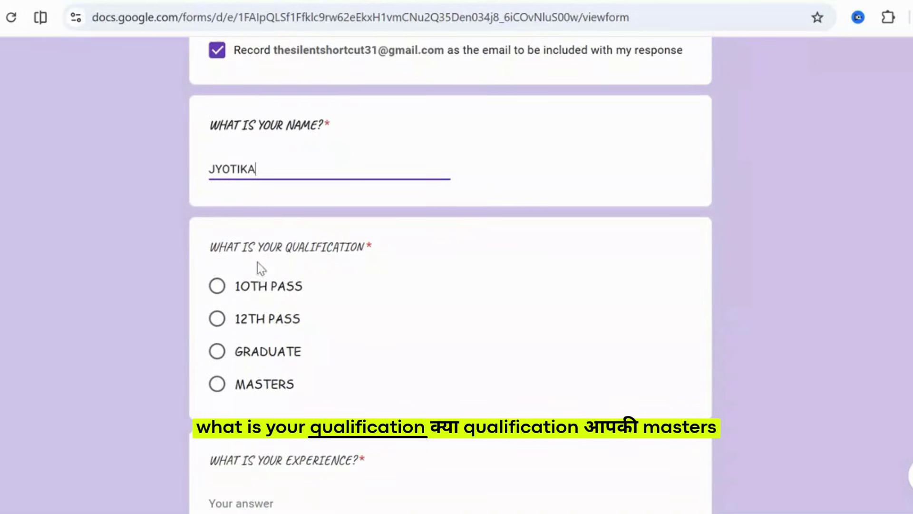
left_click(217, 353)
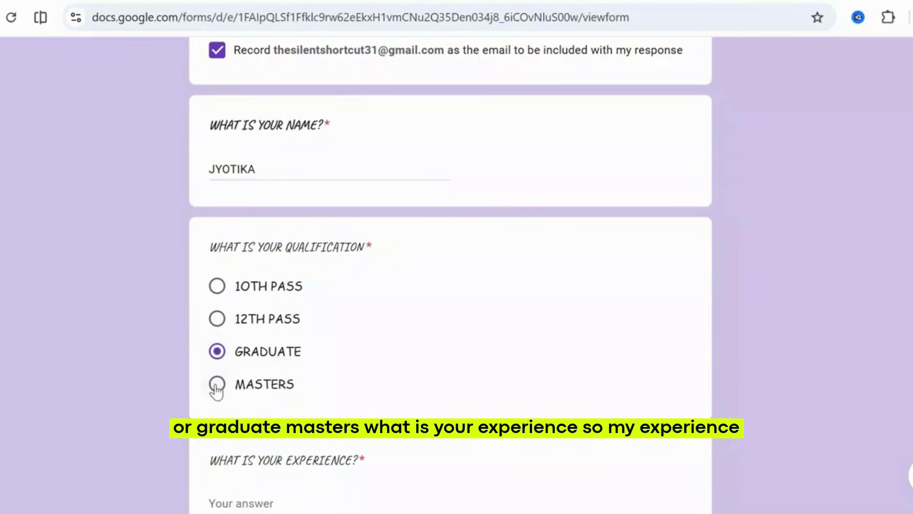
left_click(217, 385)
Answer the experience question with "MY EXPERIENCE IS GRAOHIC DESIGNING FROM PAST 5 YEARS."
scroll(314, 394, "down", 3)
left_click(263, 335)
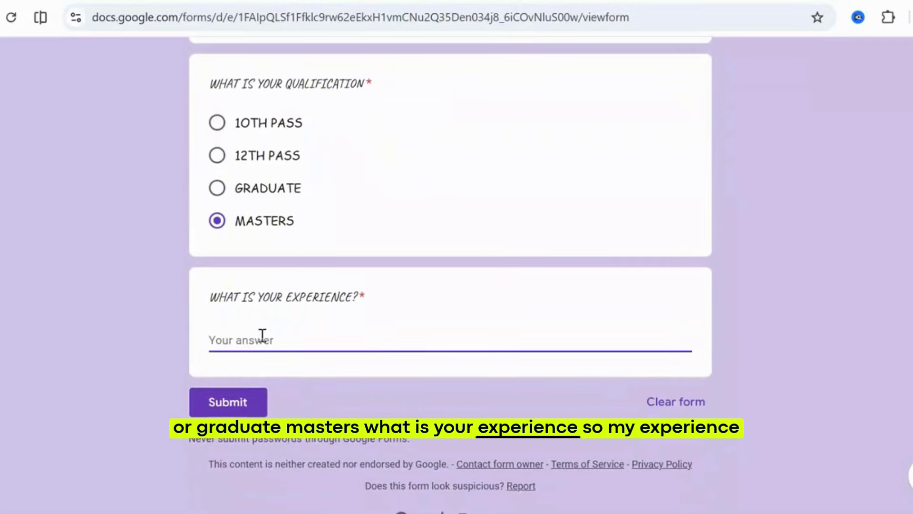
type("MY EXP")
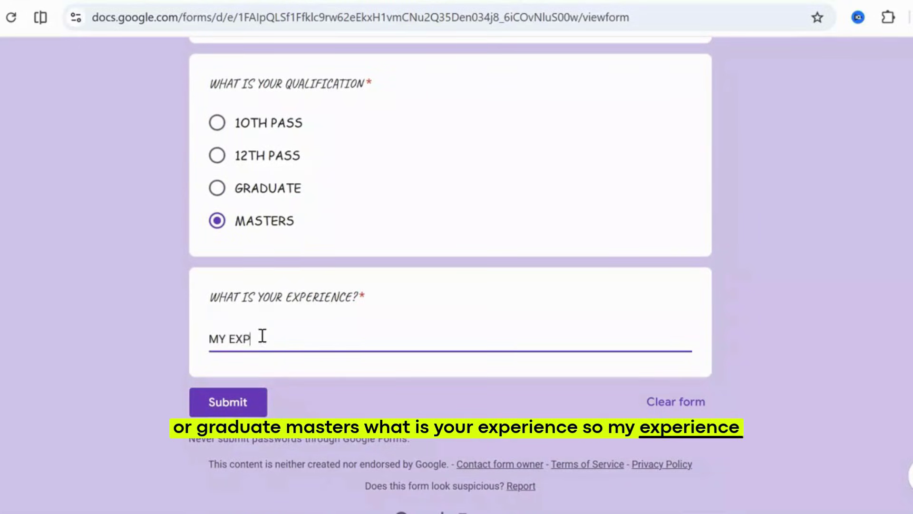
type("ERIENCE IS GRAO")
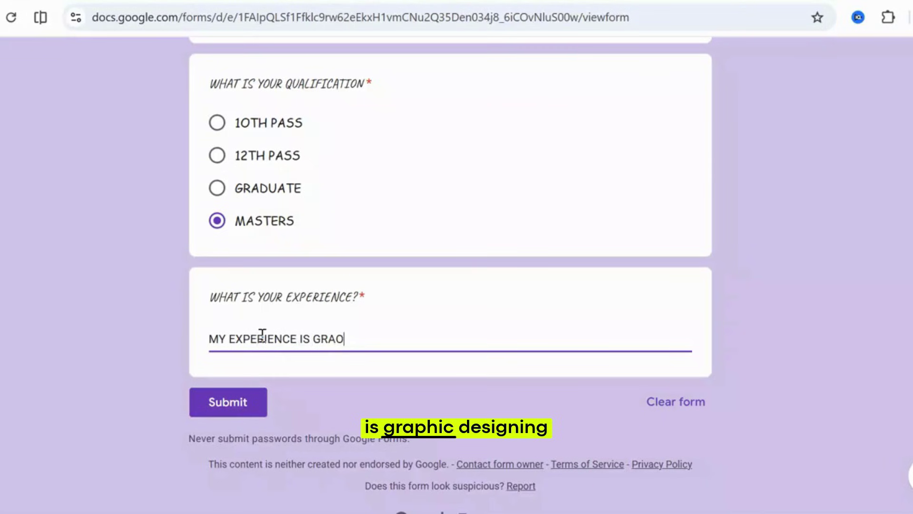
type("HIC DESIGNING FROM PAST 5 YERAS")
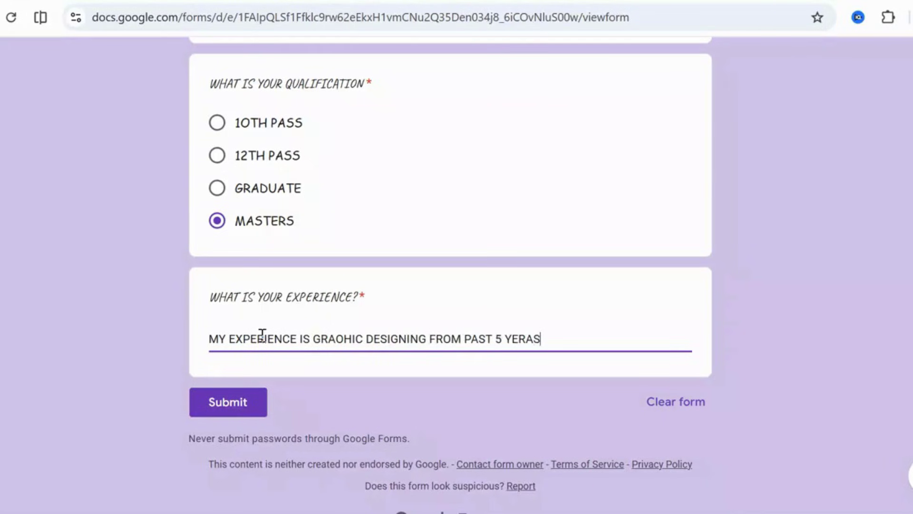
key("BackSpace")
key("BackSpace")
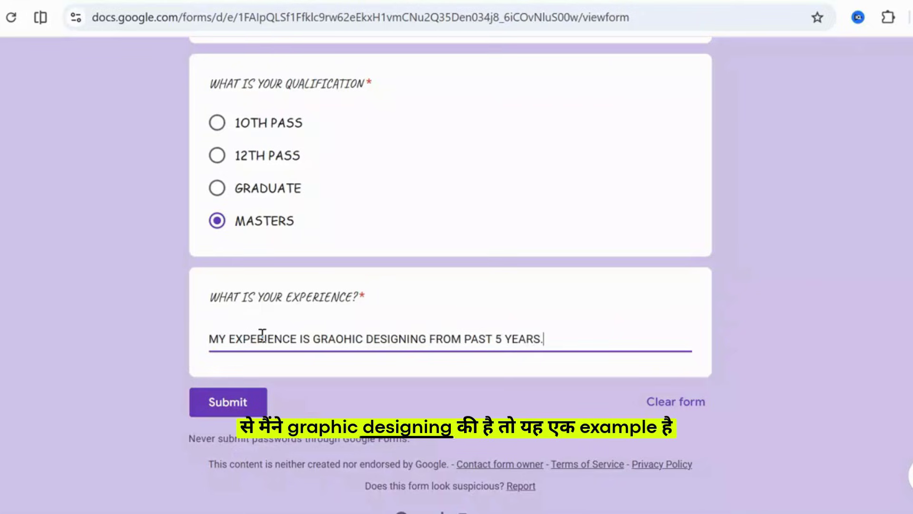
type(".")
Edit the experience answer to read "MY EXP IS GRAPHIC DESIGNING FROM PAST 5 YEARS." and submit the form
double_click(255, 337)
type("EXP")
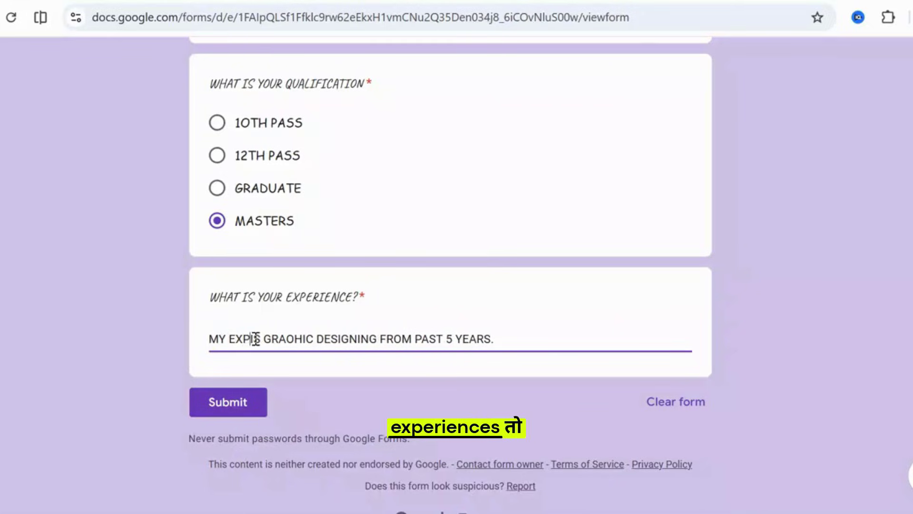
left_click(296, 337)
key("BackSpace")
type("P")
left_click(243, 395)
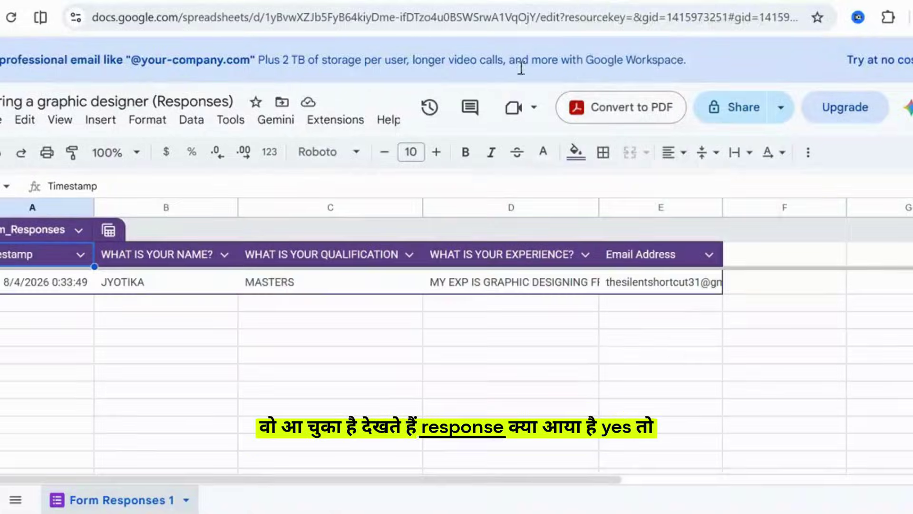
Switch to the linked responses spreadsheet and check the submitted name, qualification, experience and email address
left_click(298, 337)
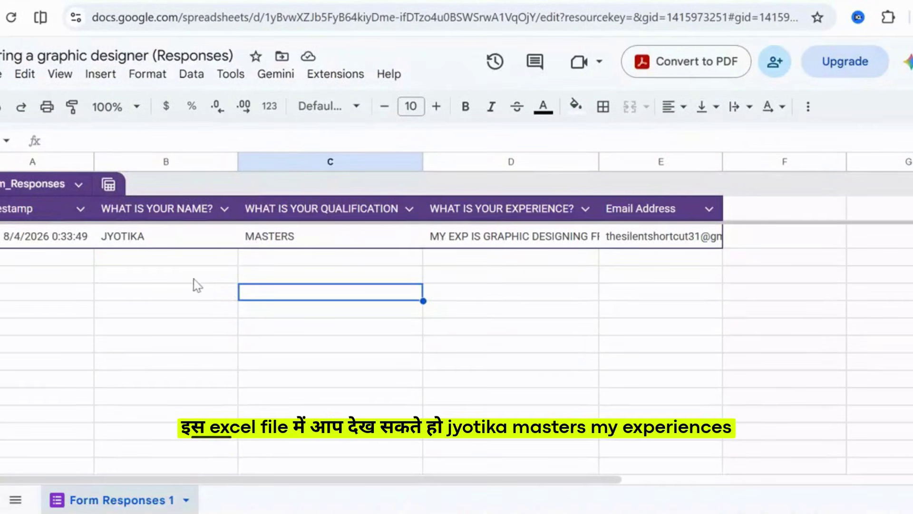
left_click(171, 247)
left_click(315, 245)
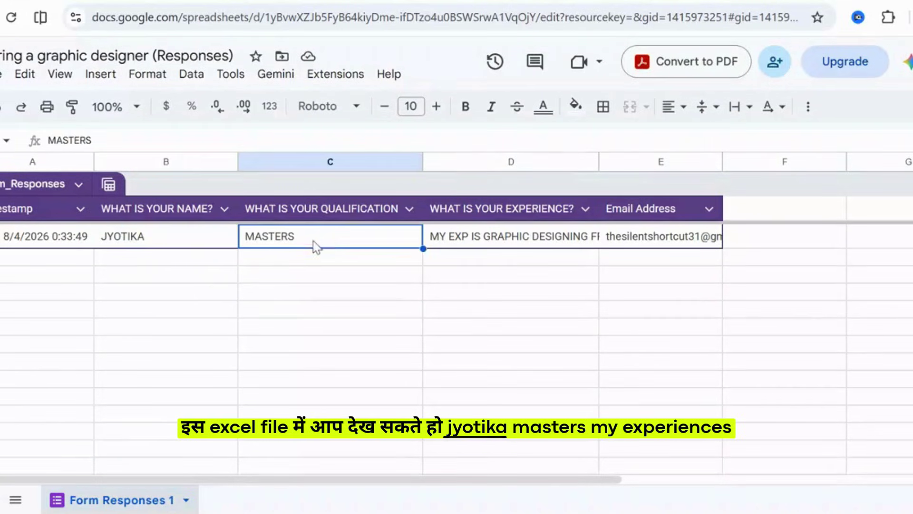
left_click(590, 243)
left_click(681, 233)
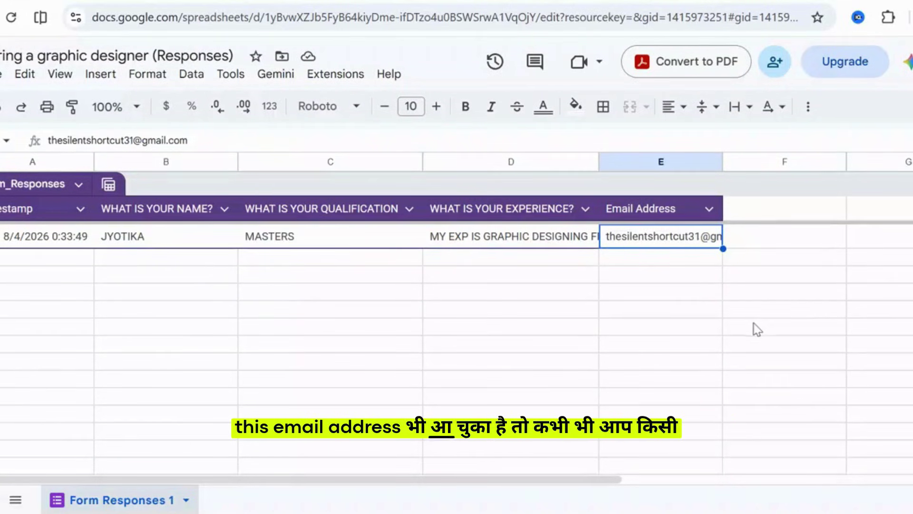
Inspect the full email and experience entries, the remaining cells of the response row back to its timestamp, and the rows below
triple_click(657, 238)
left_click(661, 309)
left_click(458, 244)
triple_click(458, 244)
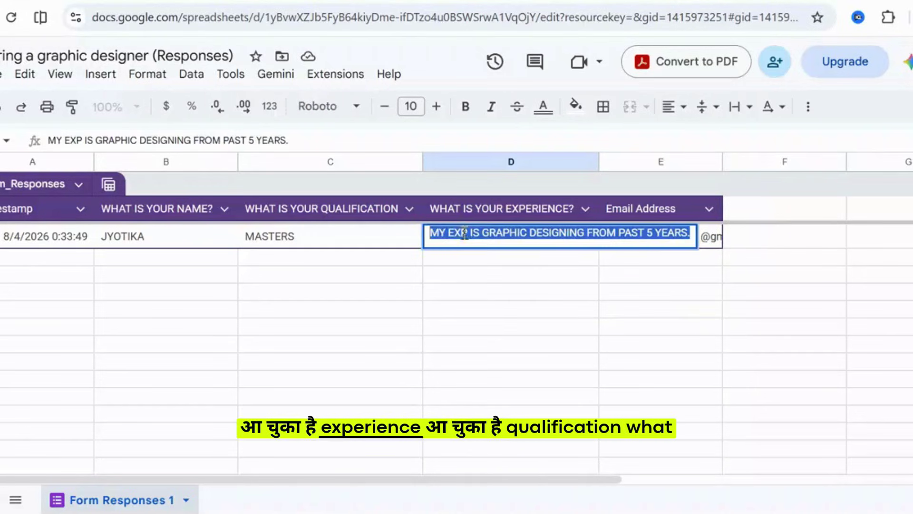
left_click(295, 244)
left_click(163, 241)
left_click(51, 241)
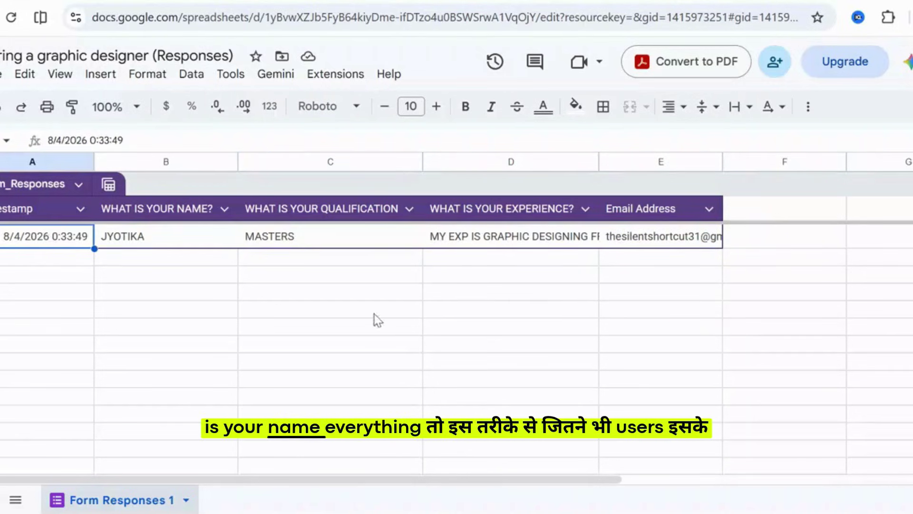
left_click(514, 314)
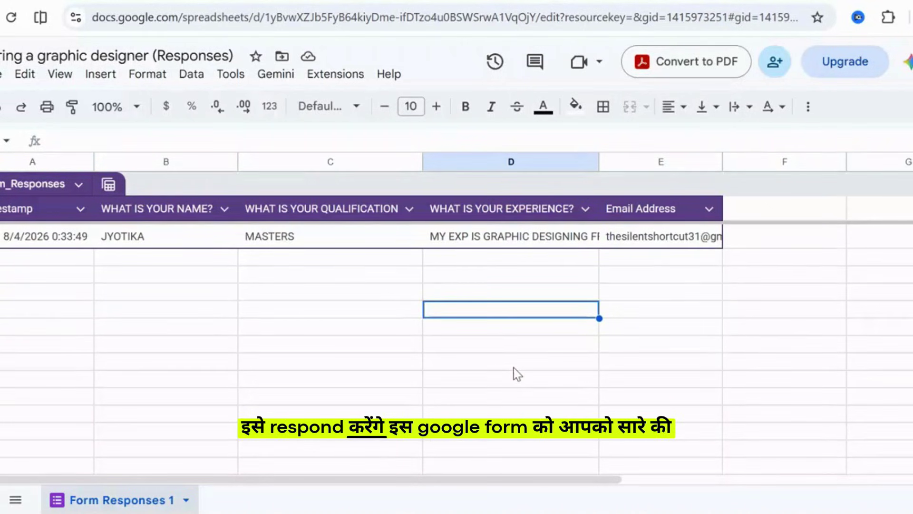
scroll(756, 365, "down", 2)
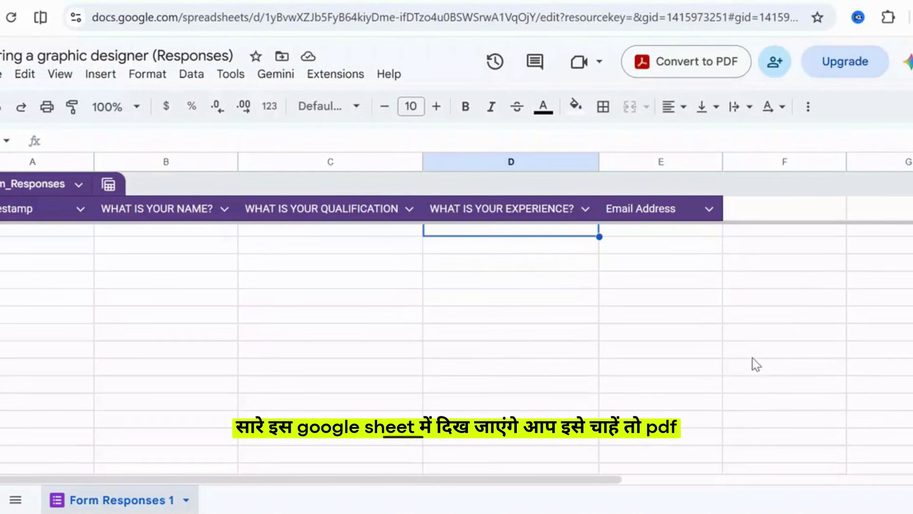
scroll(756, 364, "up", 2)
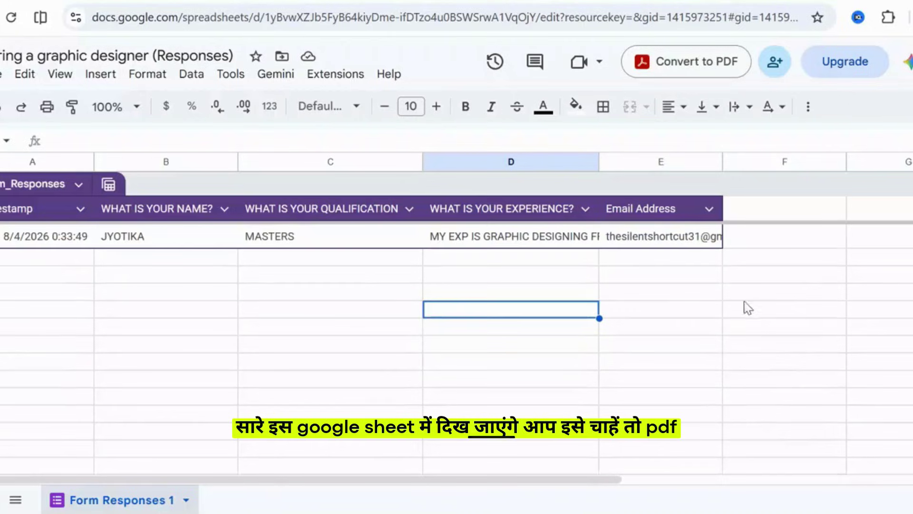
View the scale and orientation options for converting the responses sheet to PDF, and cancel the conversion
left_click(643, 64)
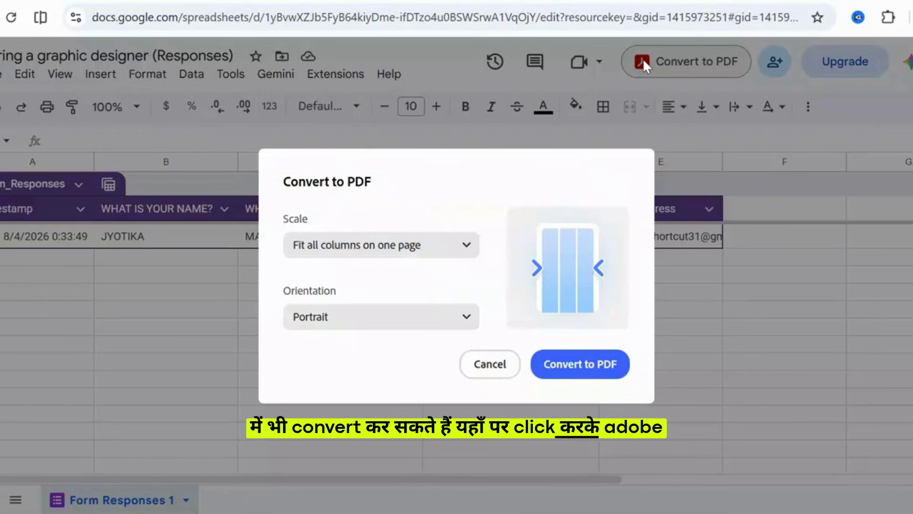
left_click(494, 373)
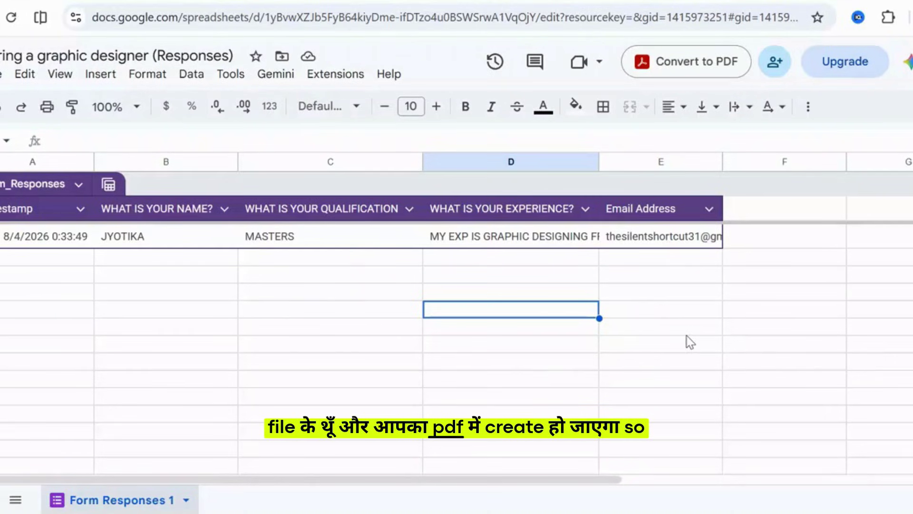